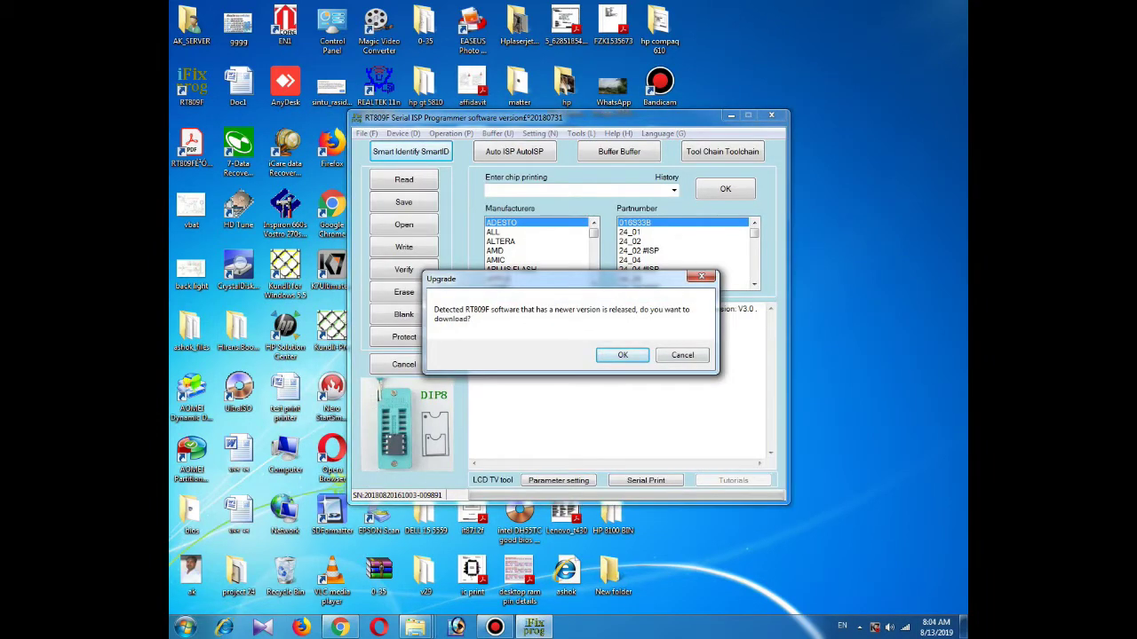
Decline the programmer software upgrade and auto-identify the inserted chip with SmartID
key("Escape")
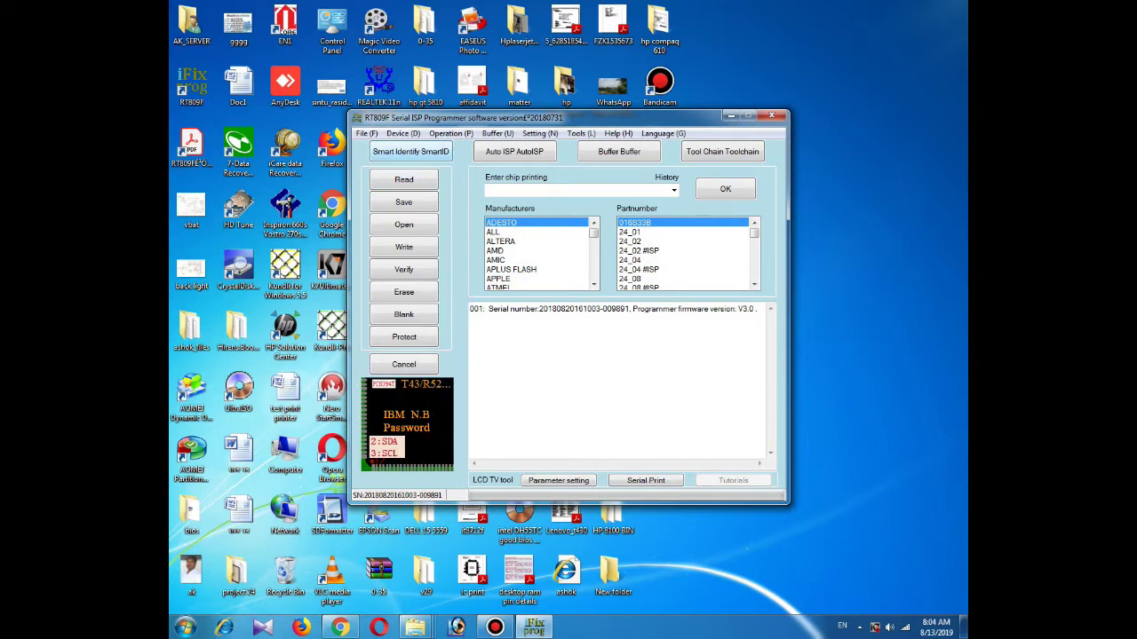
key("Return")
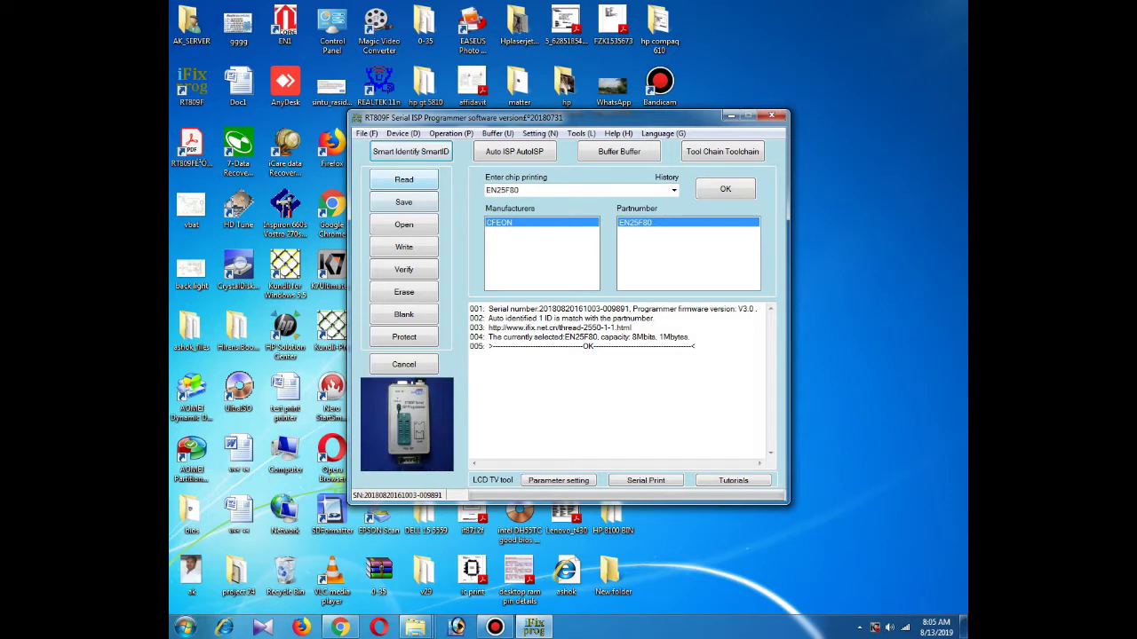
Read the EN25F80 chip and choose the desktop folder asus p5g41t-mlx as the save location for the dump
left_click(404, 179)
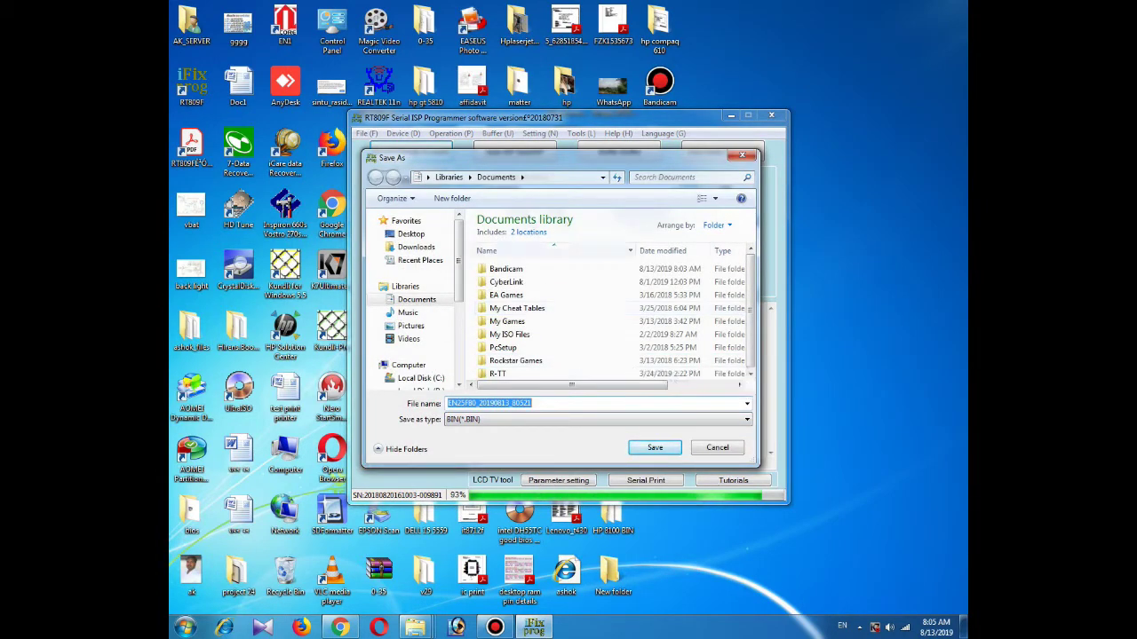
left_click(411, 234)
scroll(613, 302, "down", 1)
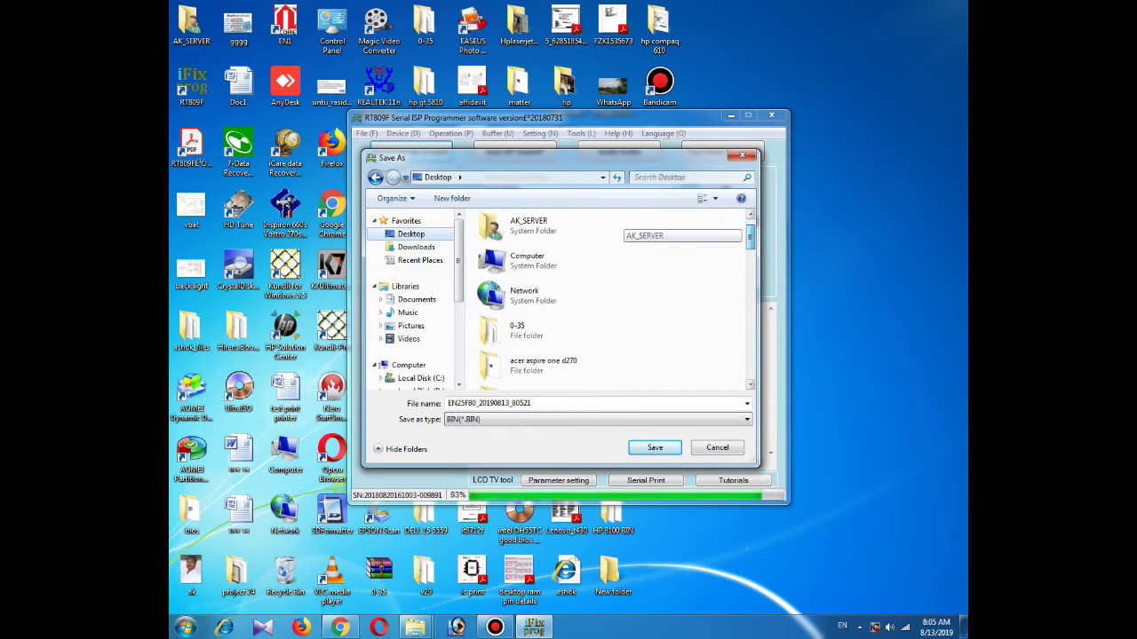
scroll(612, 306, "down", 3)
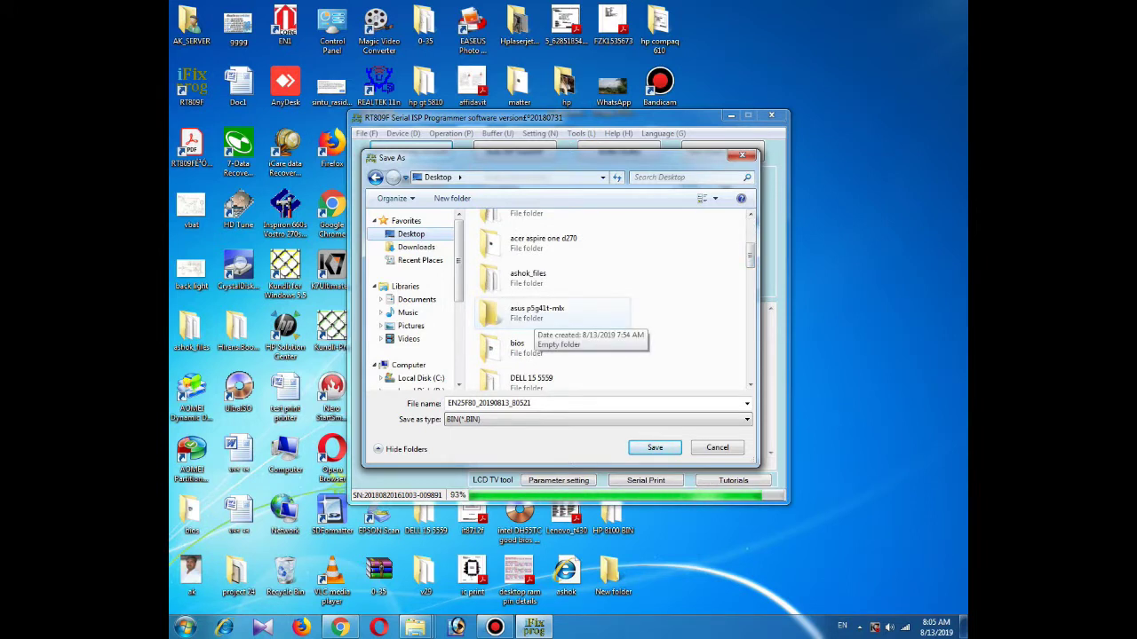
double_click(533, 313)
Name the chip dump asus p5g41t-mlx_old and save it as a BIN file
double_click(489, 403)
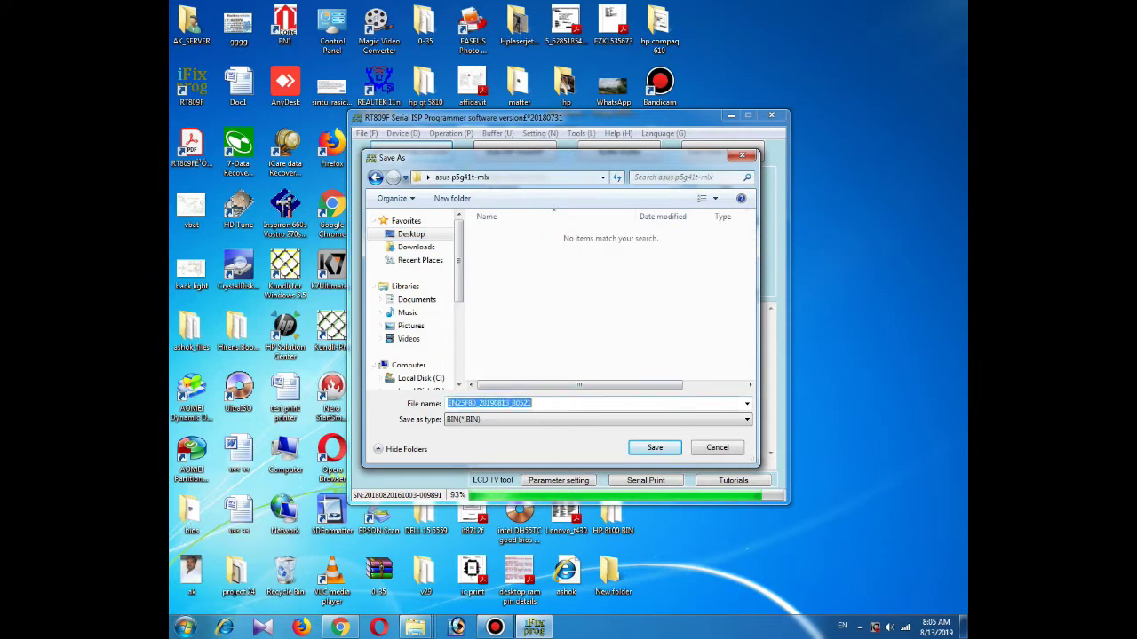
key("BackSpace")
type("asus ")
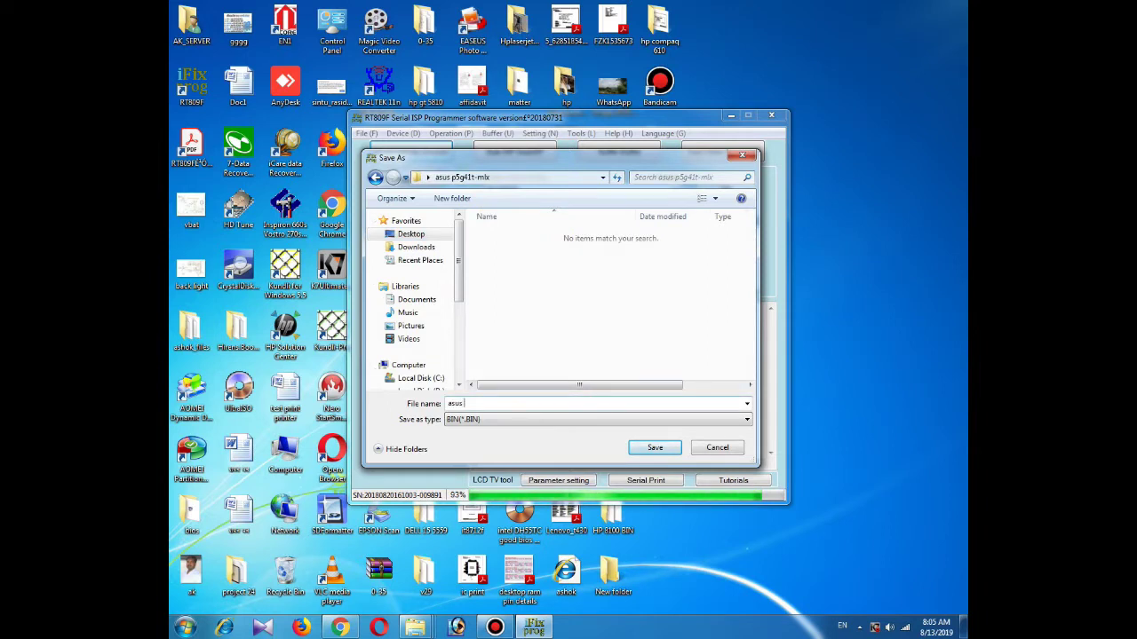
type("p5g")
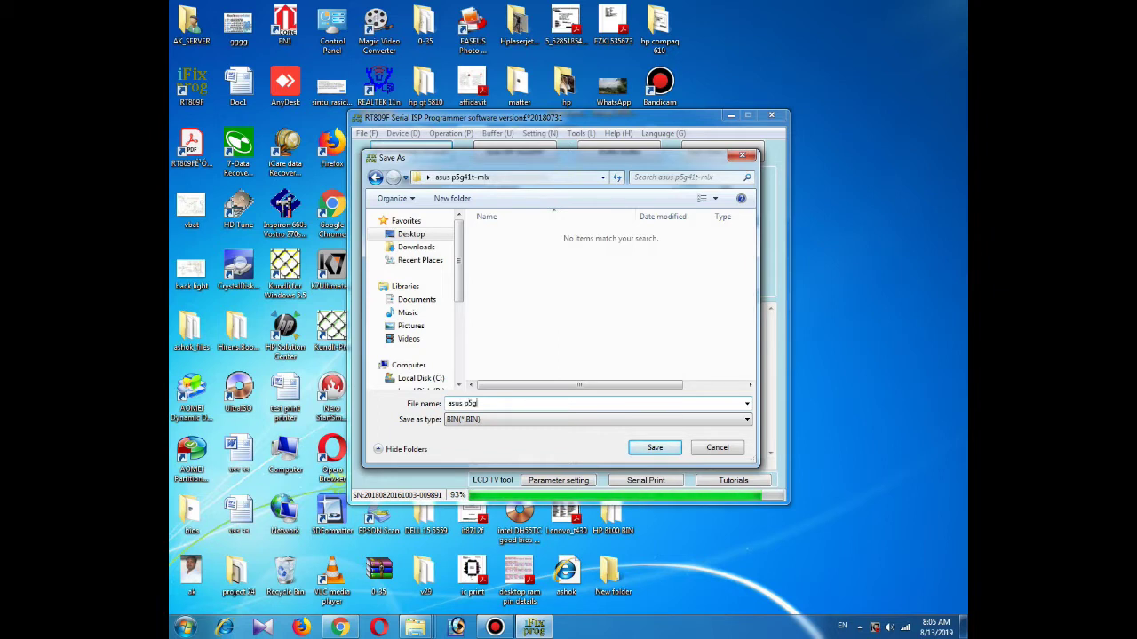
type("41t")
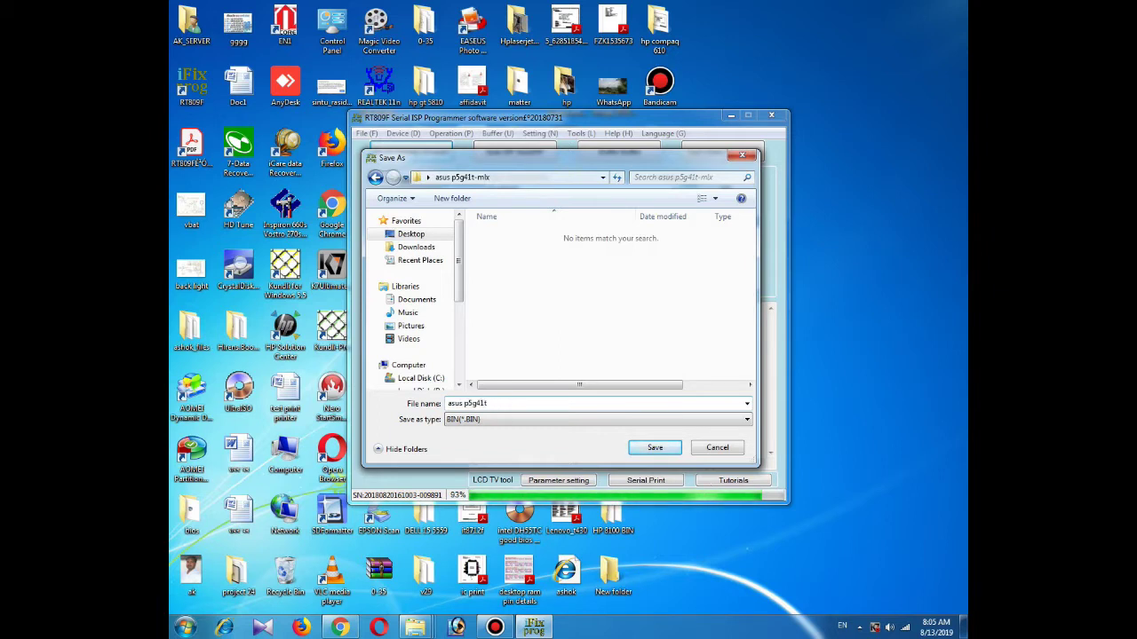
type("-mlx")
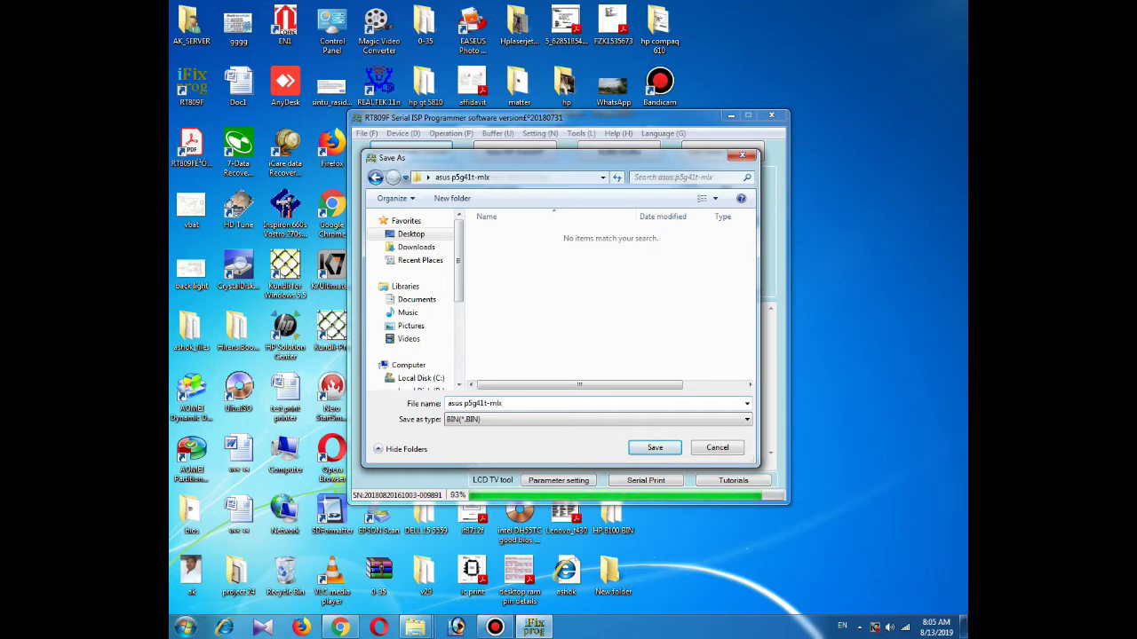
type("_o")
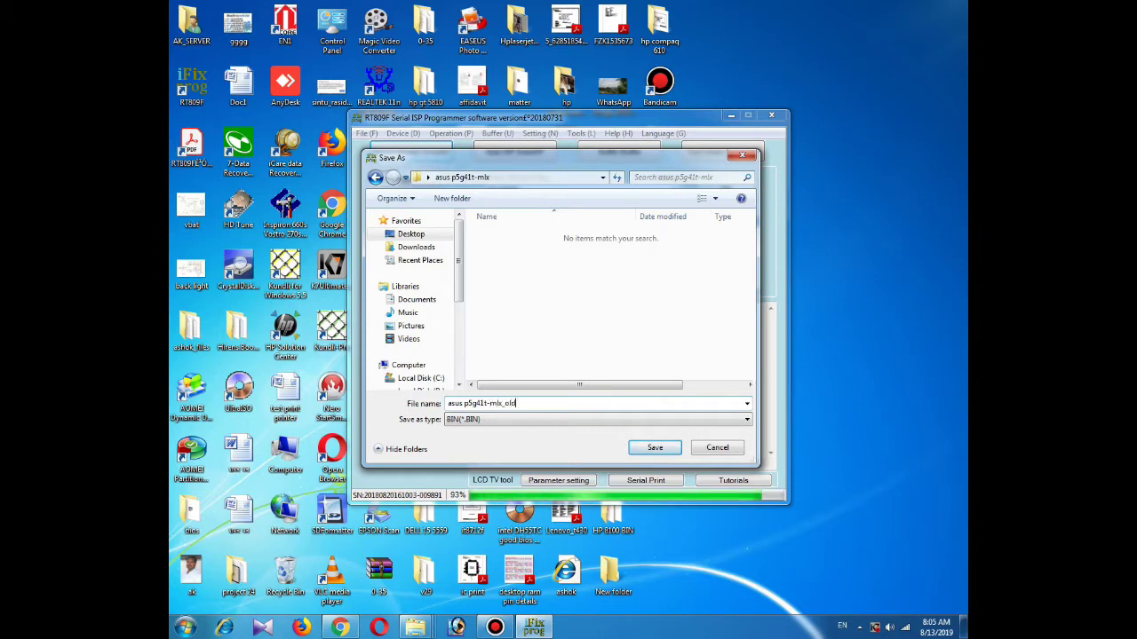
type("ld")
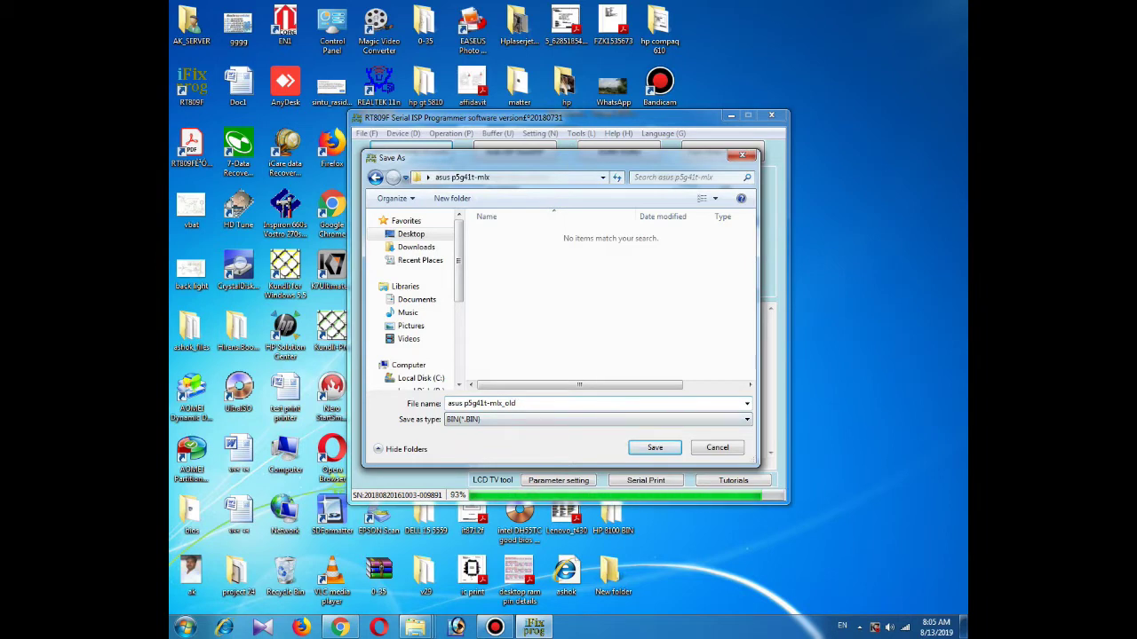
key("Return")
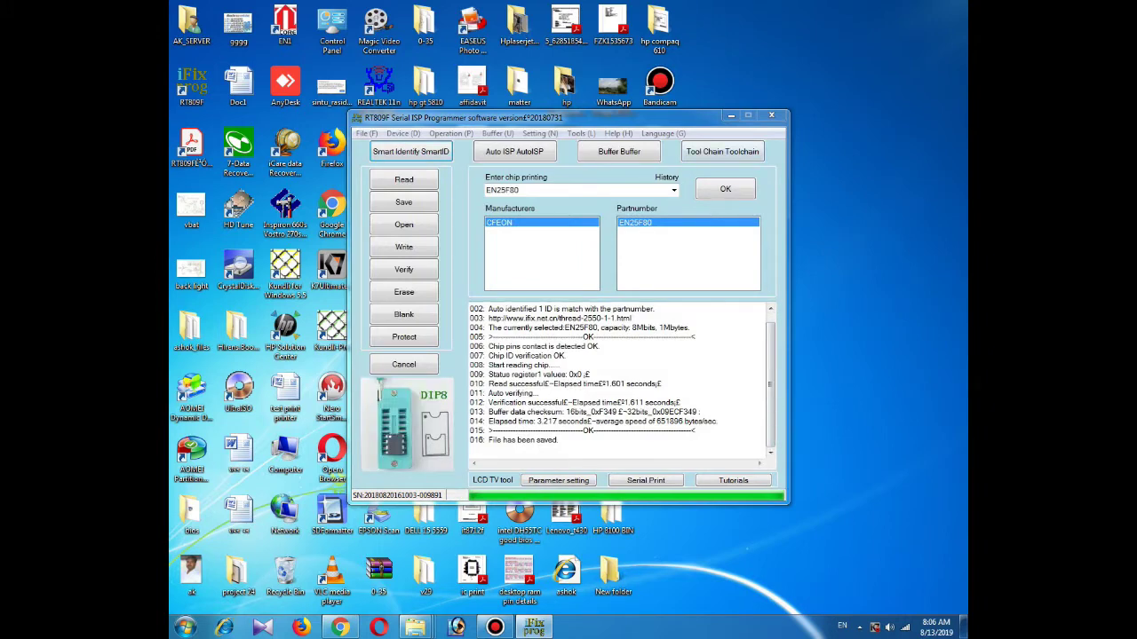
Check the properties of the saved asus p5g41t-mlx_old file in the desktop folder asus p5g41t-mlx, including its size
left_click(730, 115)
double_click(657, 147)
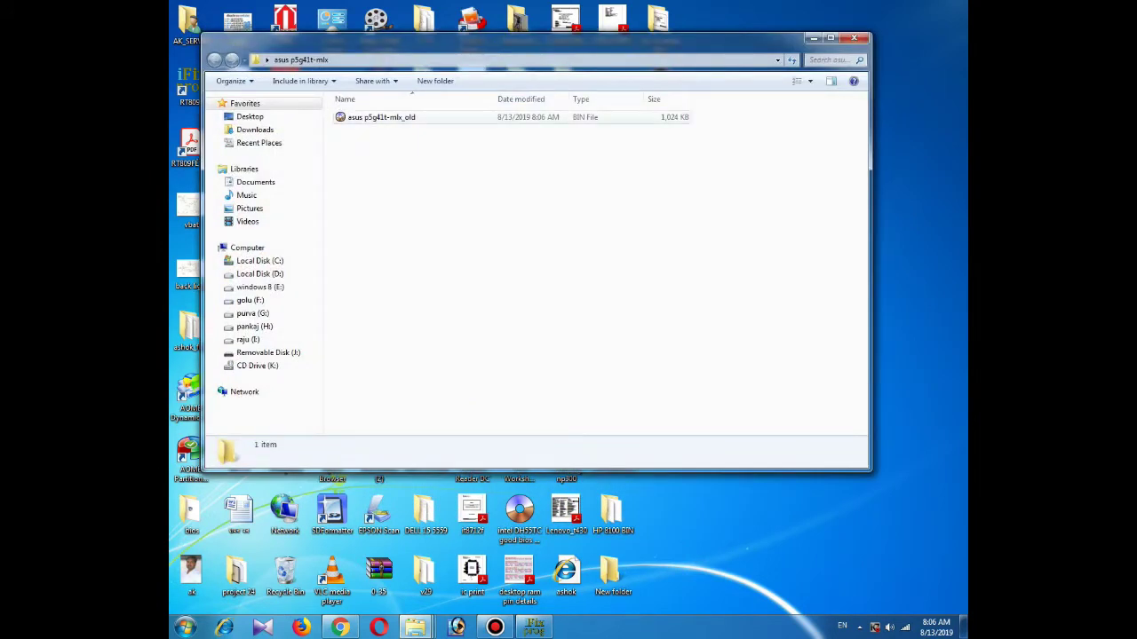
right_click(375, 116)
left_click(415, 395)
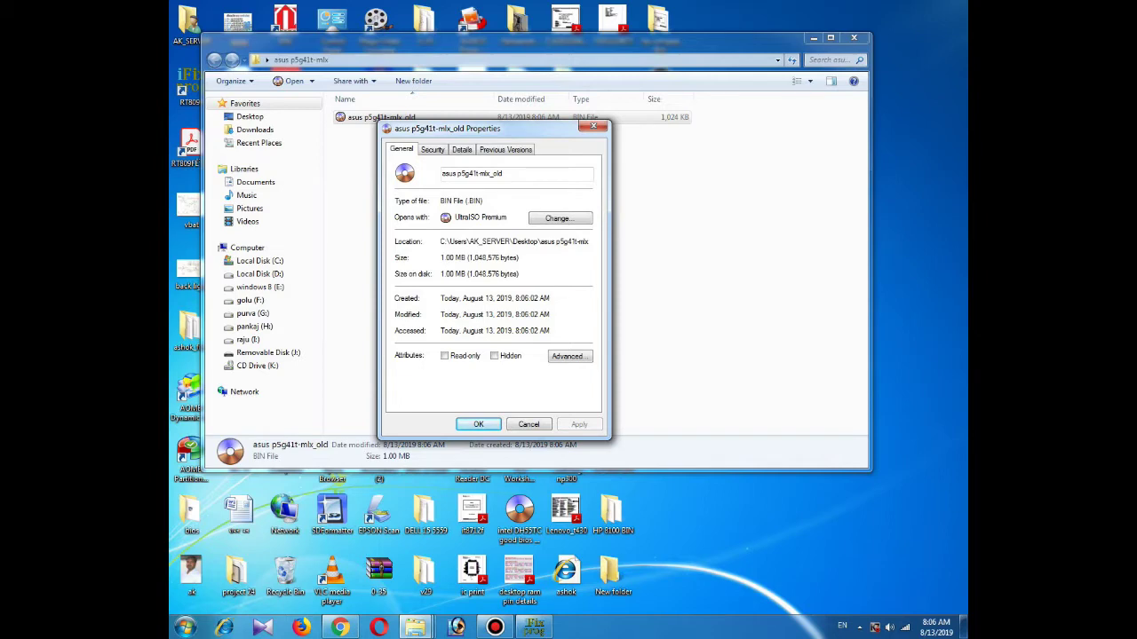
left_click(528, 425)
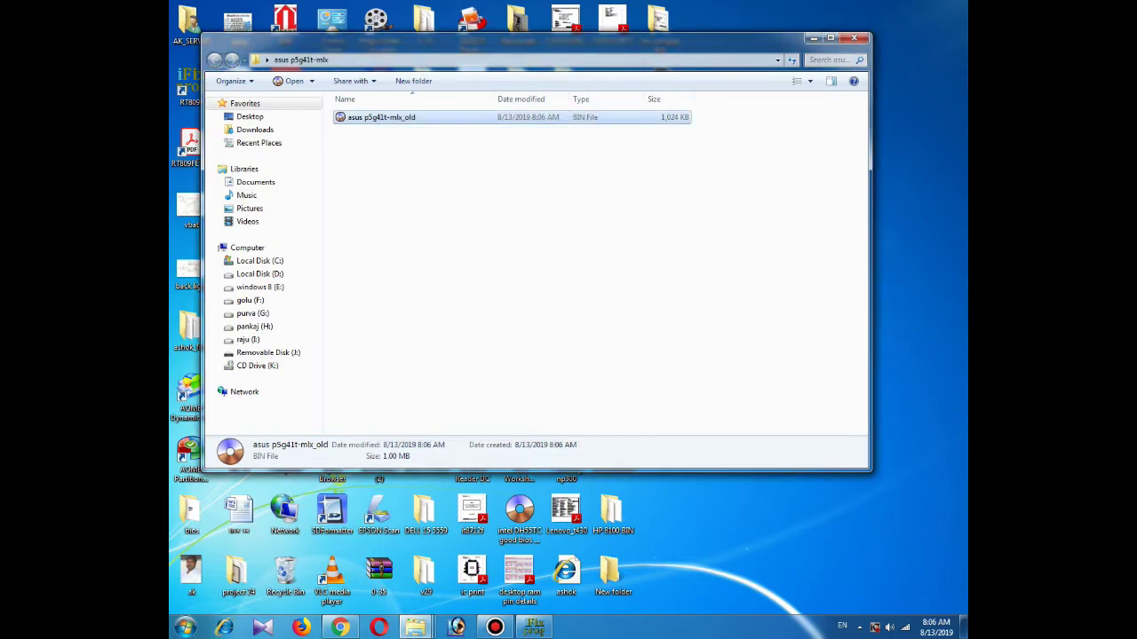
left_click(812, 39)
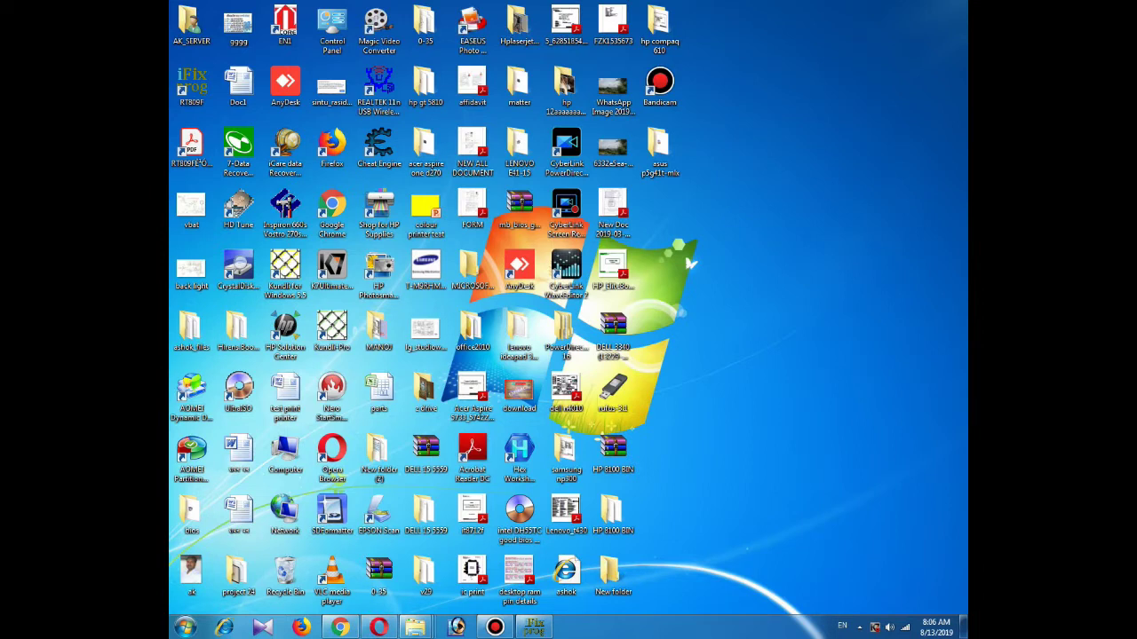
Switch to the Opera browser, close the Settings page and open Google
left_click(379, 627)
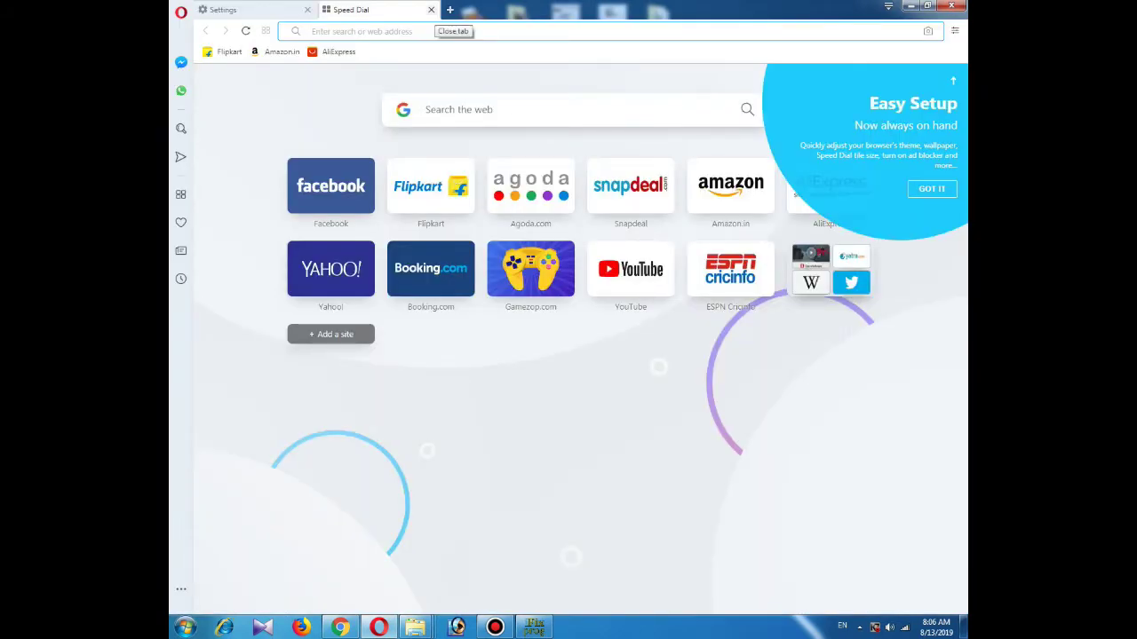
left_click(308, 9)
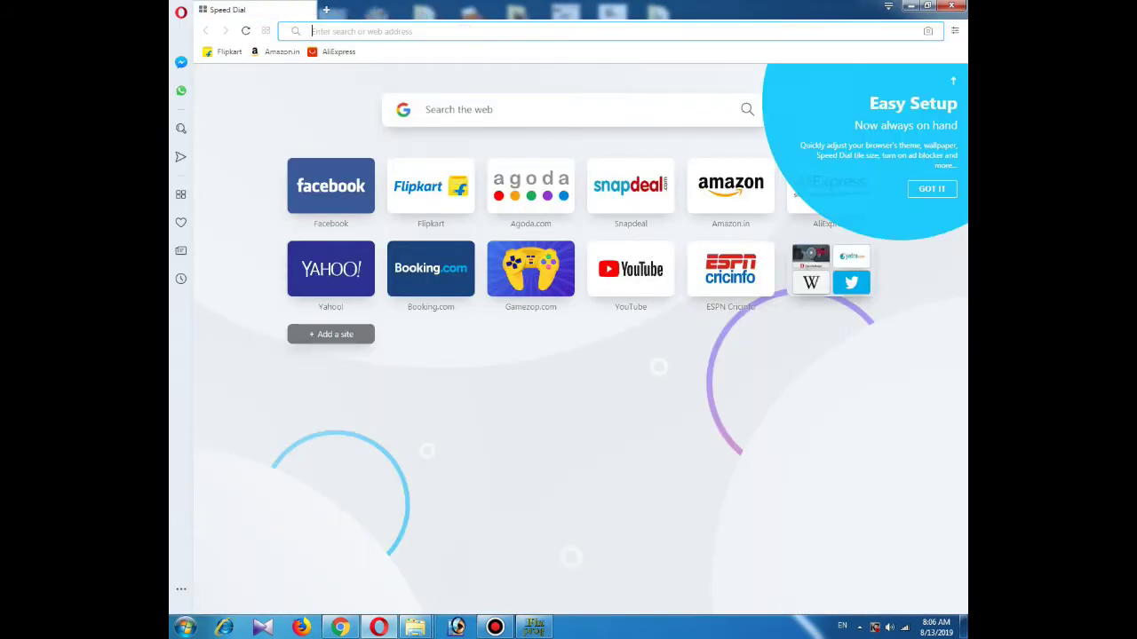
type("goo")
key("Down")
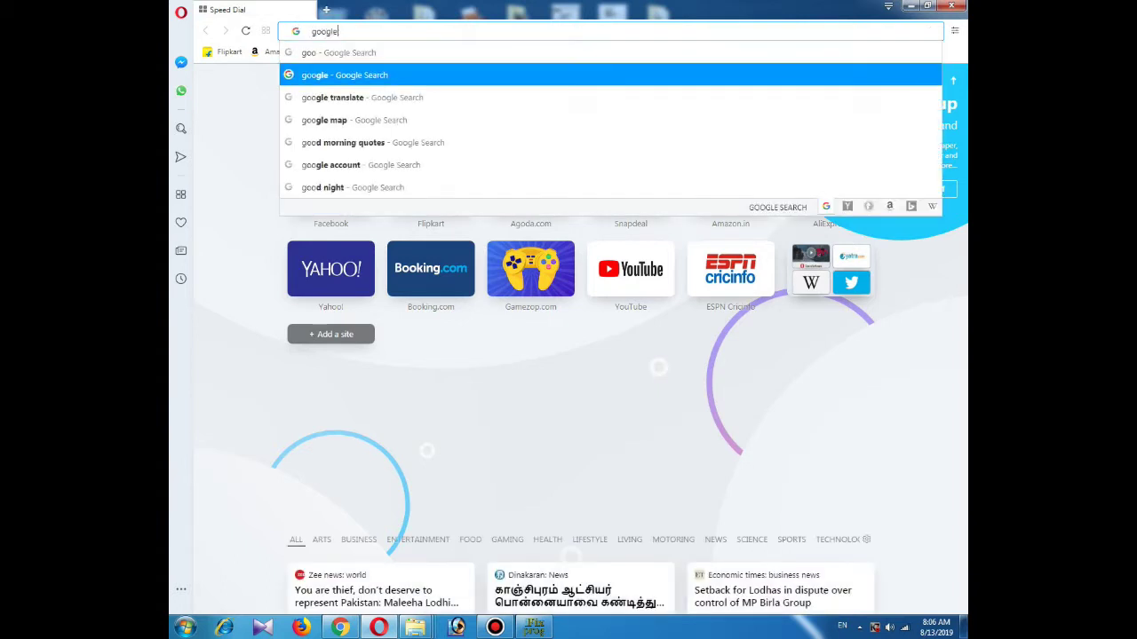
key("Return")
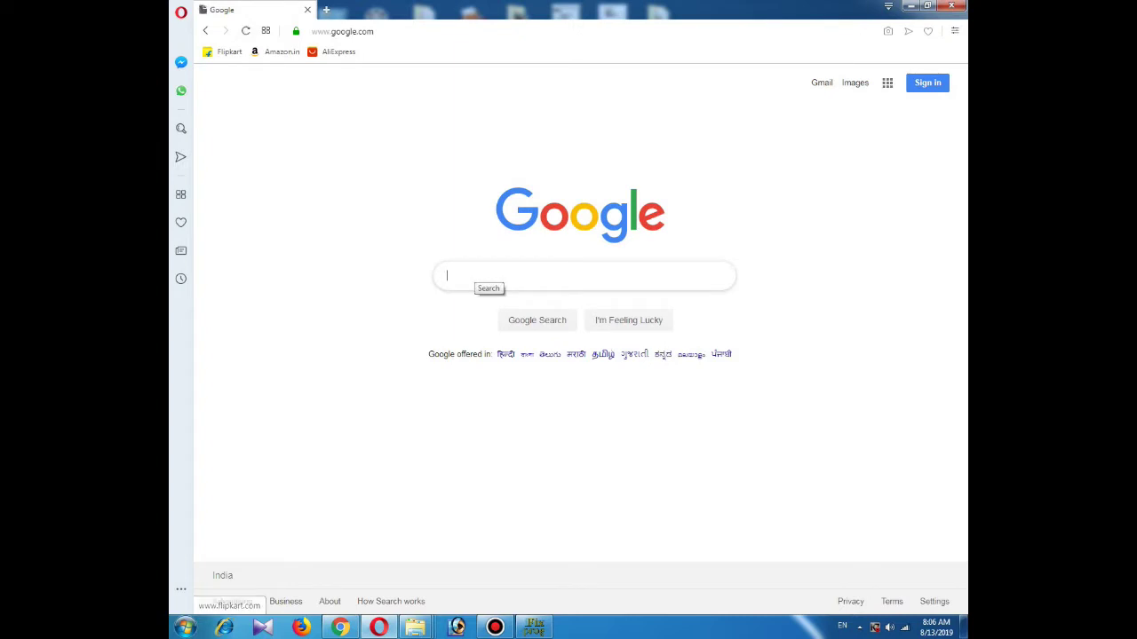
Search Google for "asus p5g41t-m lx"
type("asus p")
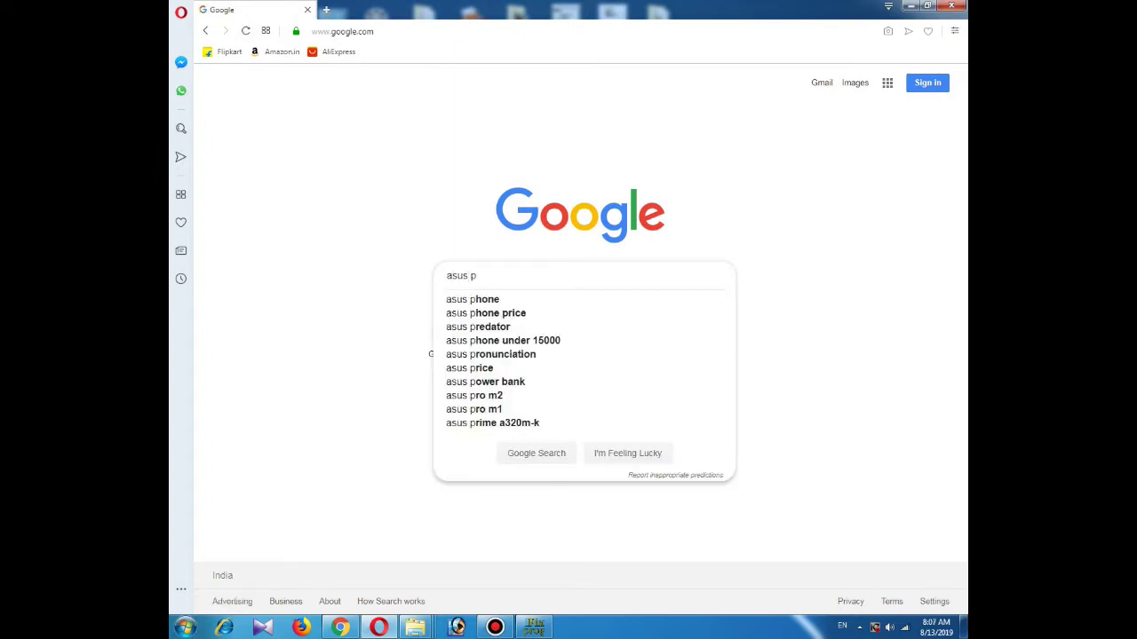
type("5")
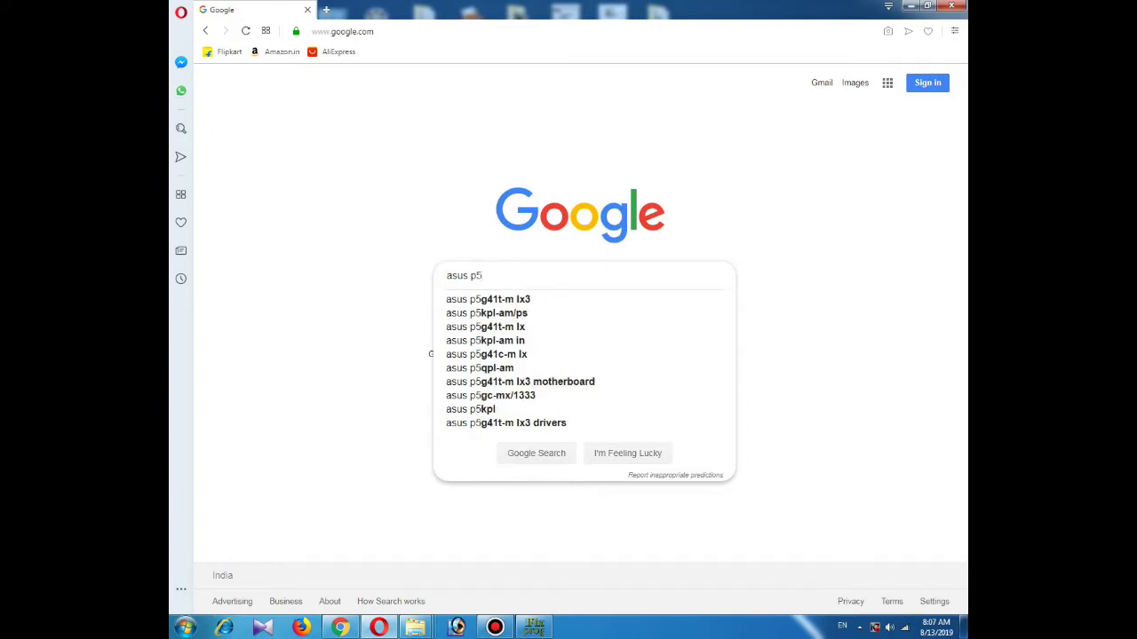
type("g41t")
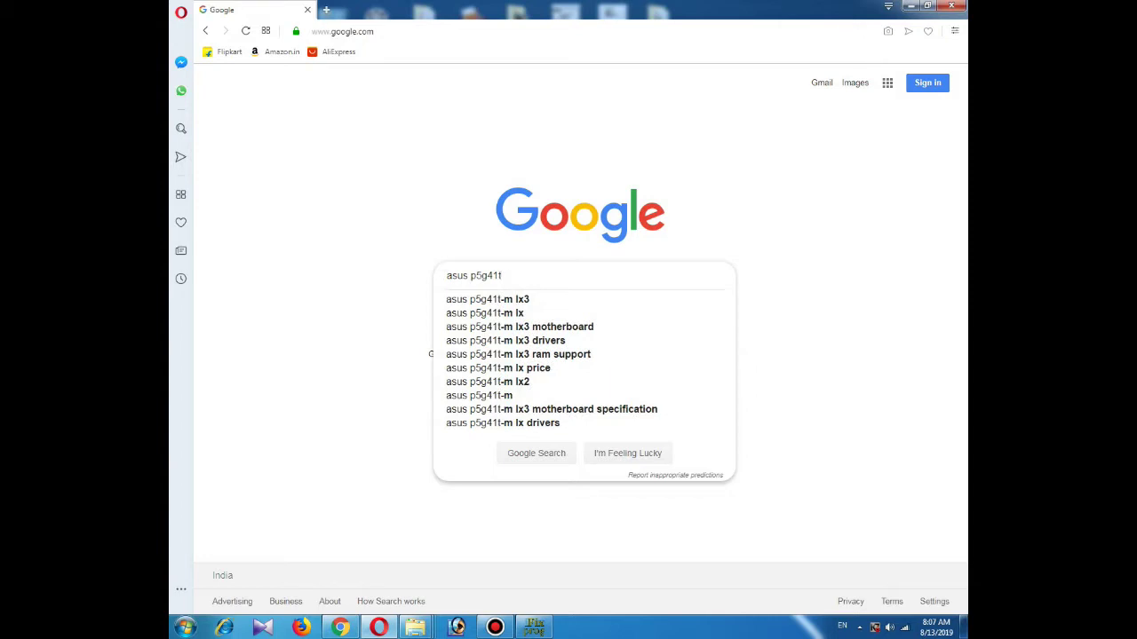
key("Down")
key("Down")
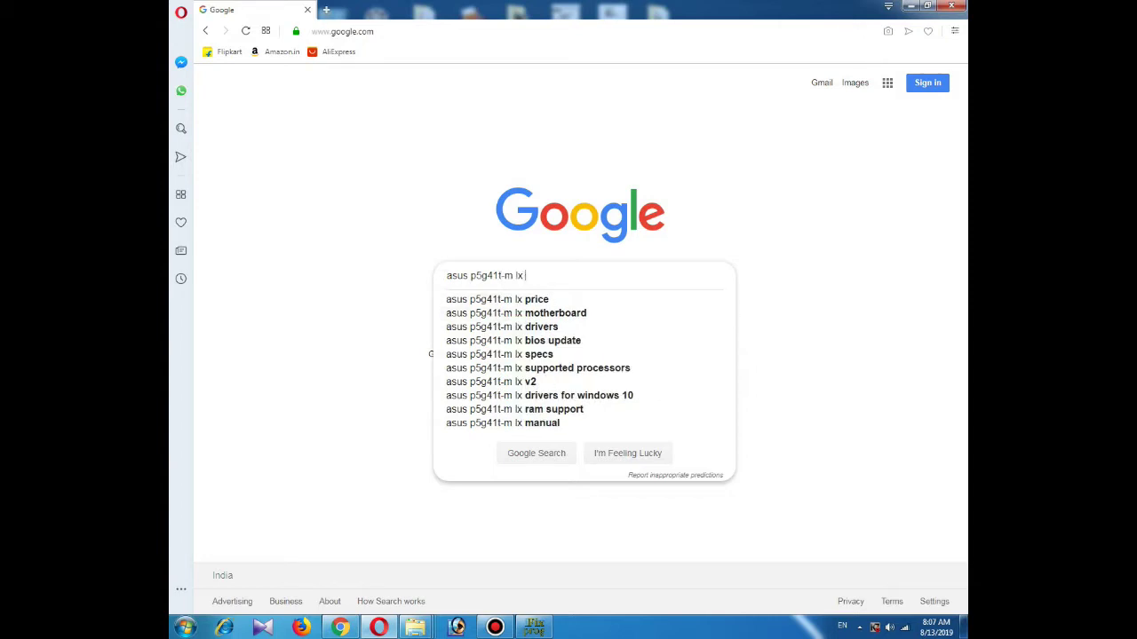
key("Return")
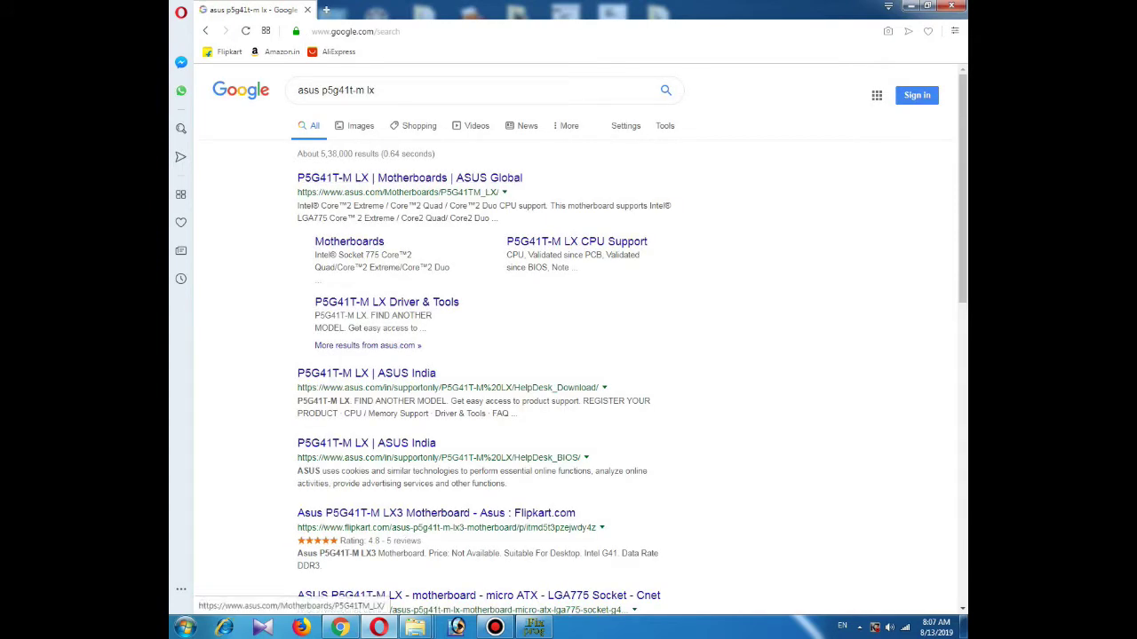
Open the ASUS Global result for the P5G41T-M LX motherboard in a new tab and switch to it
right_click(386, 183)
left_click(433, 191)
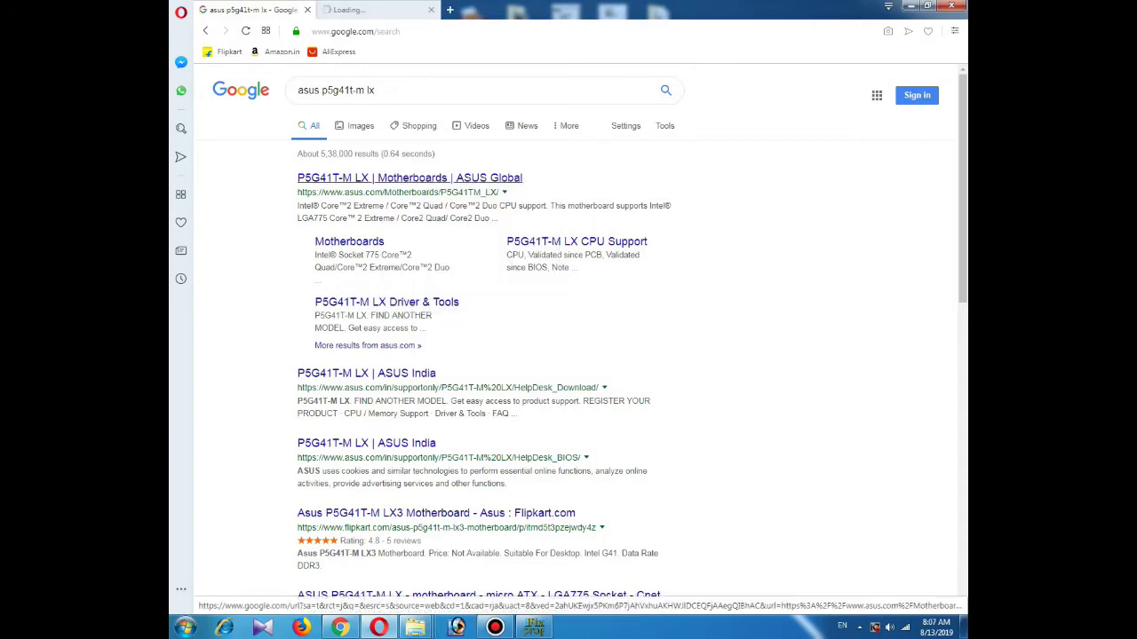
left_click(377, 10)
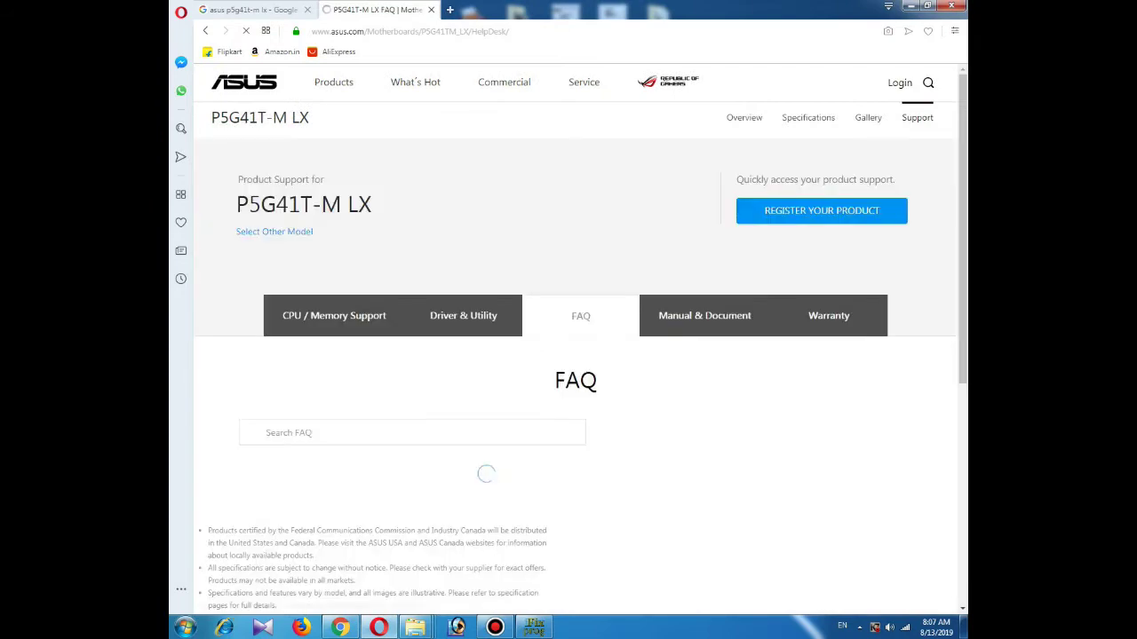
Show the P5G41T-M LX Driver & Utility downloads for Windows 7 32-bit
left_click(462, 376)
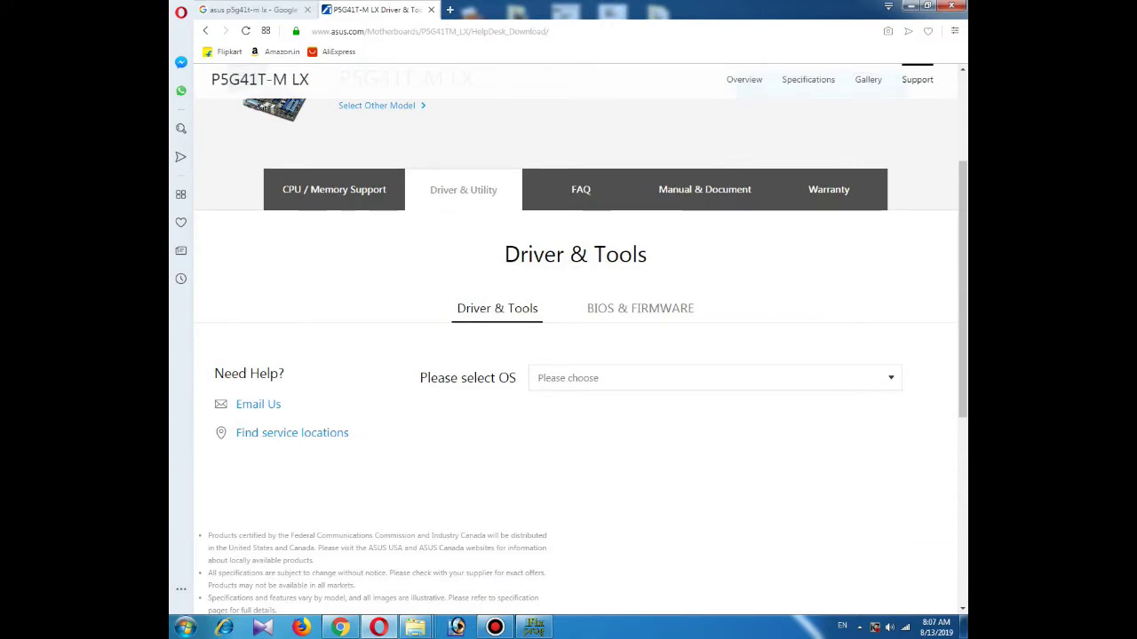
key("alt+Down")
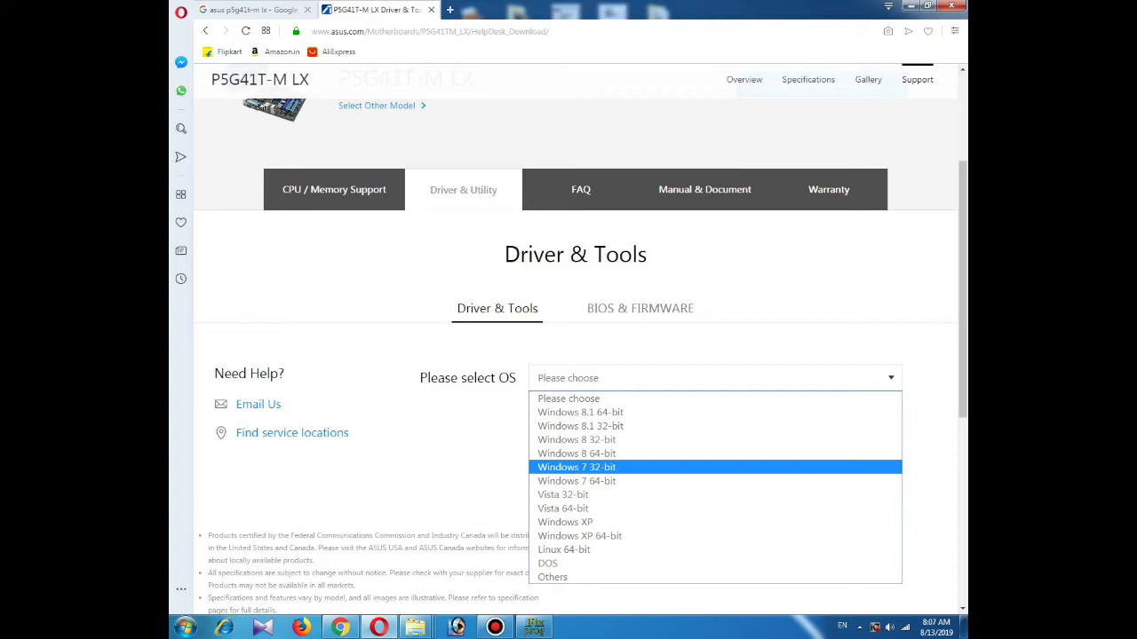
key("Return")
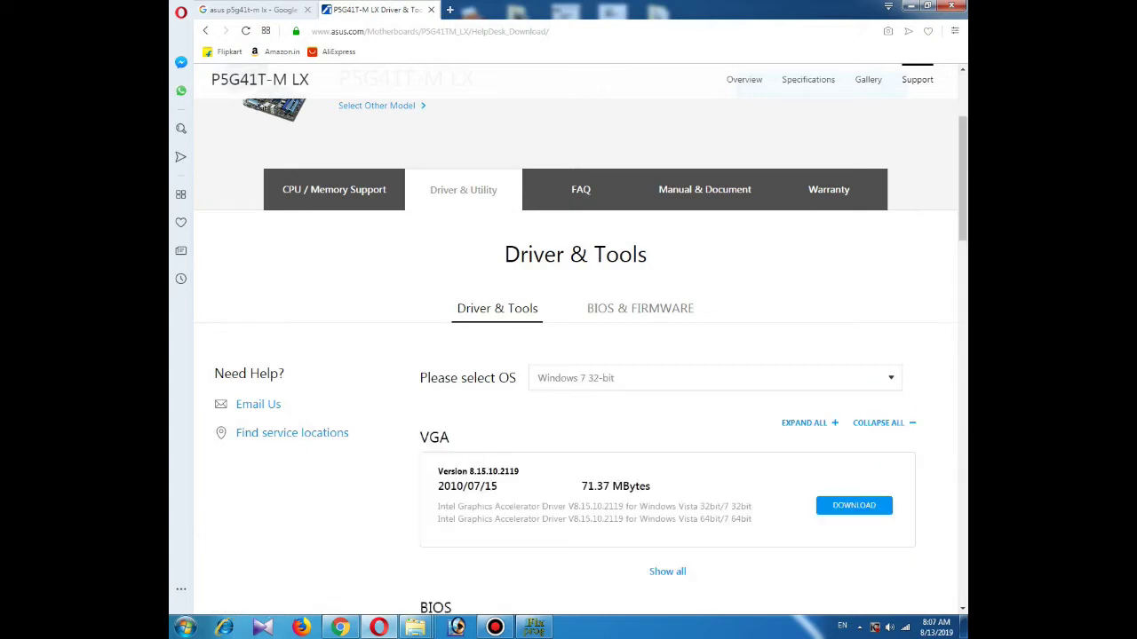
Download BIOS version 1101 for the P5G41T-M LX and show the downloaded zip in its folder
scroll(581, 356, "down", 3)
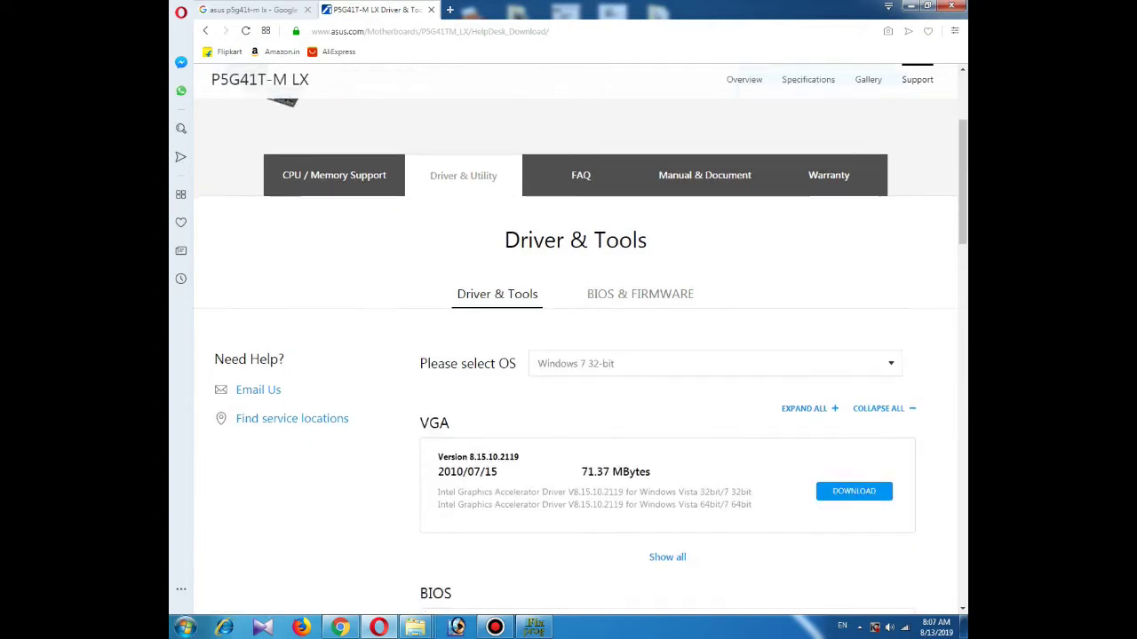
scroll(581, 355, "down", 3)
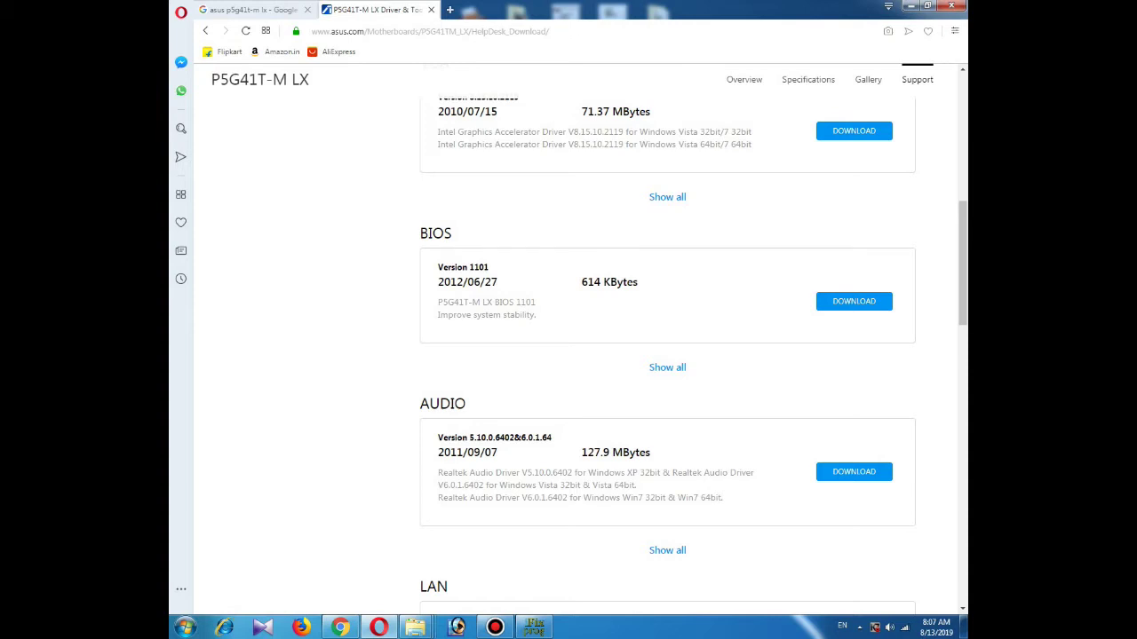
left_click(854, 301)
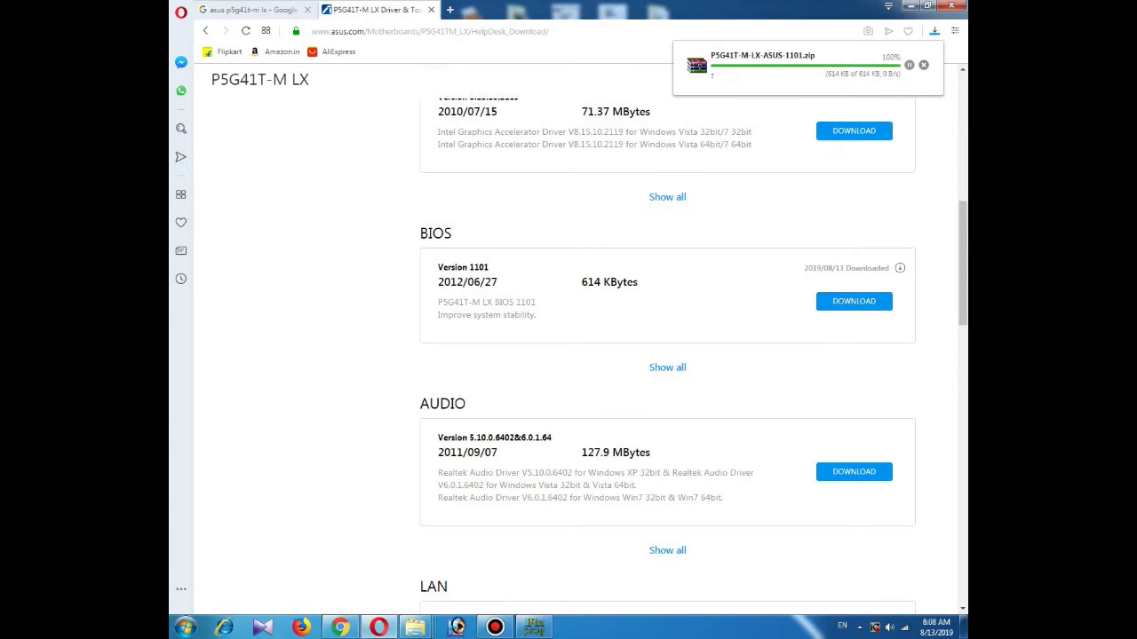
left_click(924, 65)
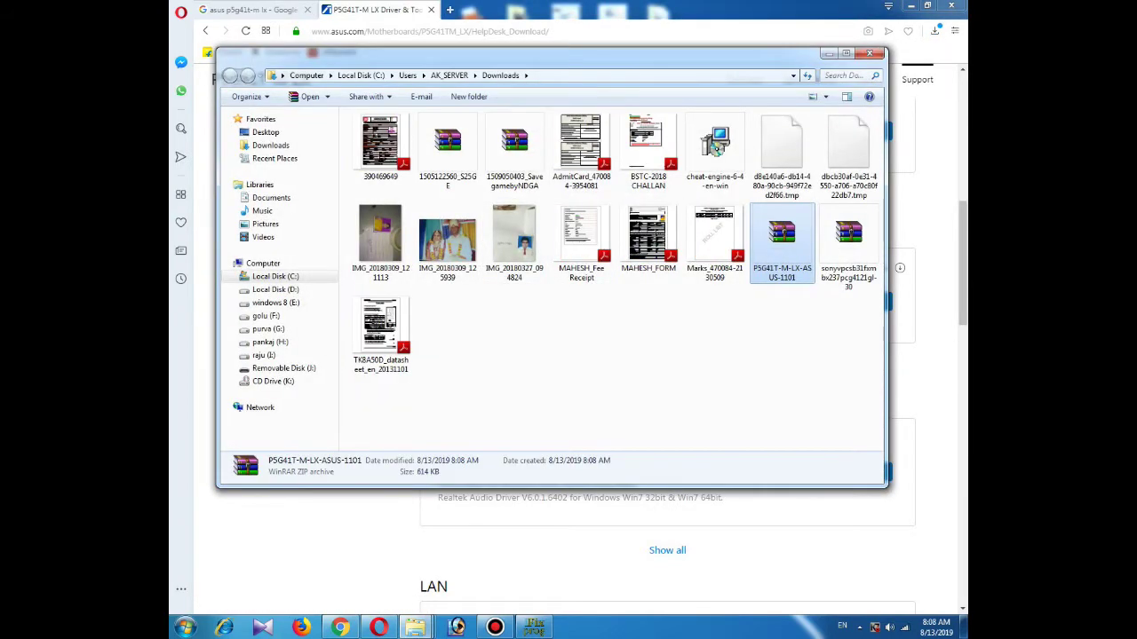
Cut the P5G41T-M-LX-ASUS-1101 zip from Downloads and open the asus p5g41t-mlx folder on the desktop, maximized
right_click(789, 252)
left_click(821, 435)
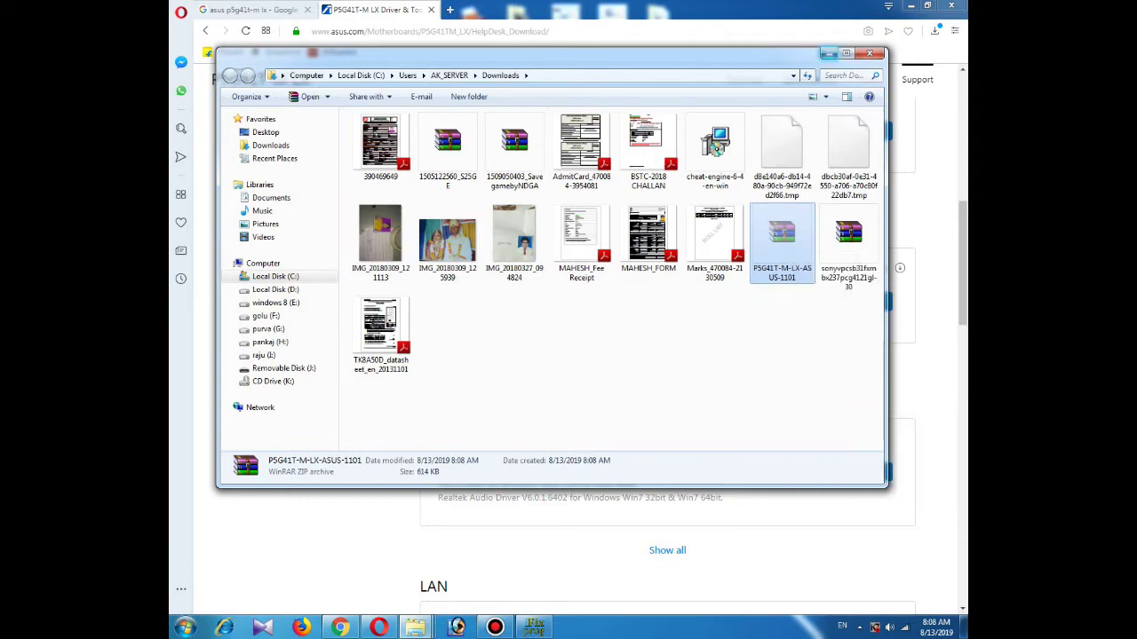
left_click(825, 54)
key("super+d")
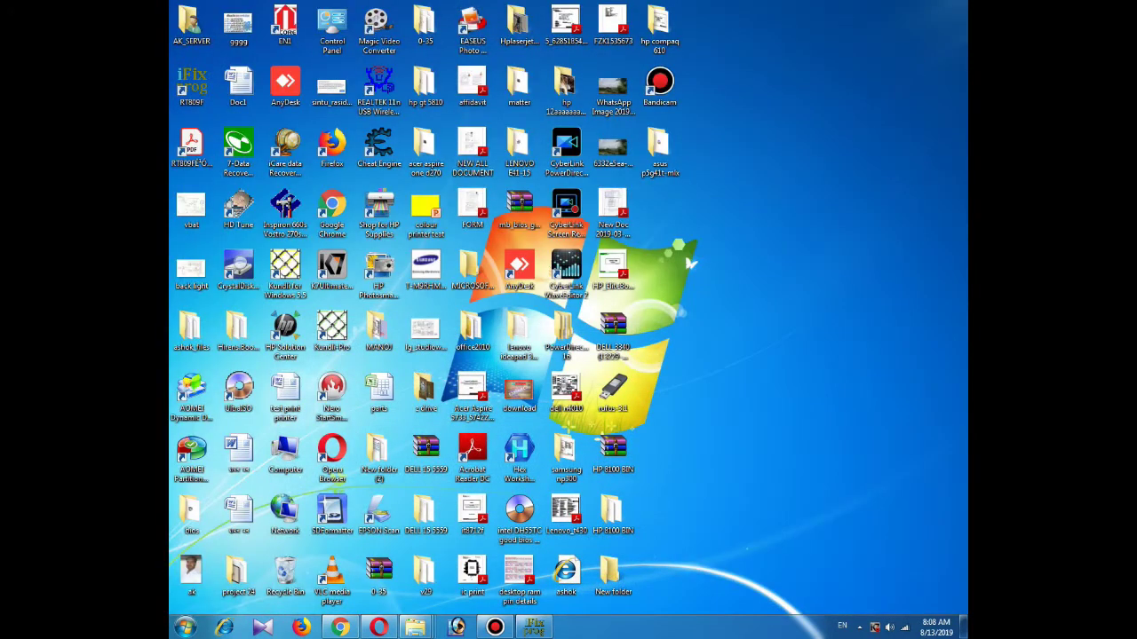
double_click(658, 146)
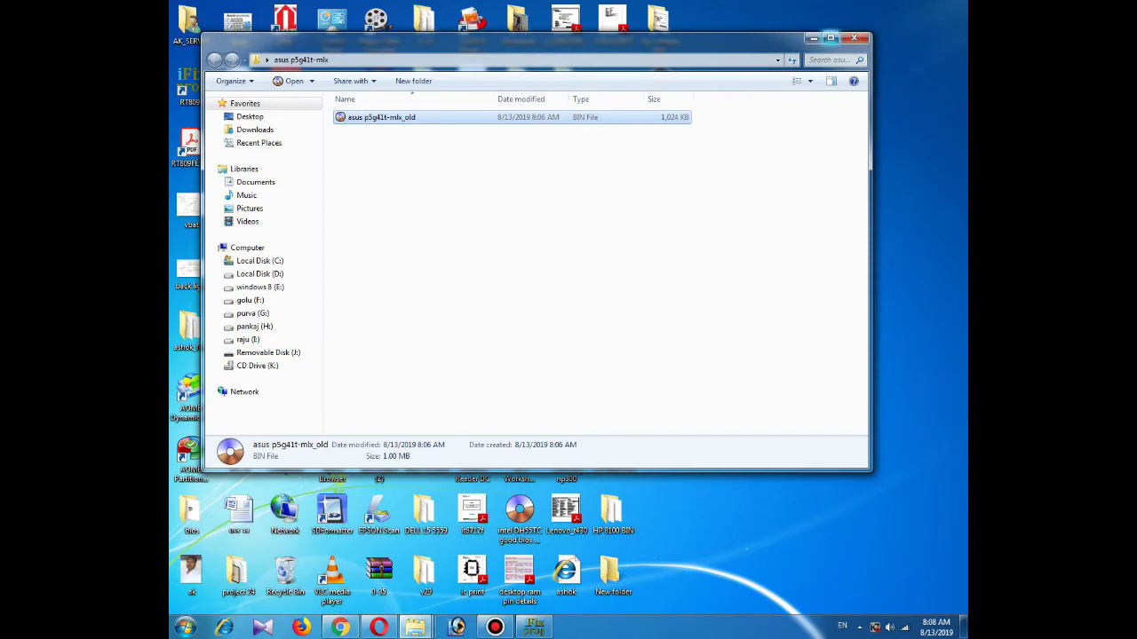
left_click(831, 38)
Create a new folder named "by internet" inside asus p5g41t-mlx and open it
right_click(475, 129)
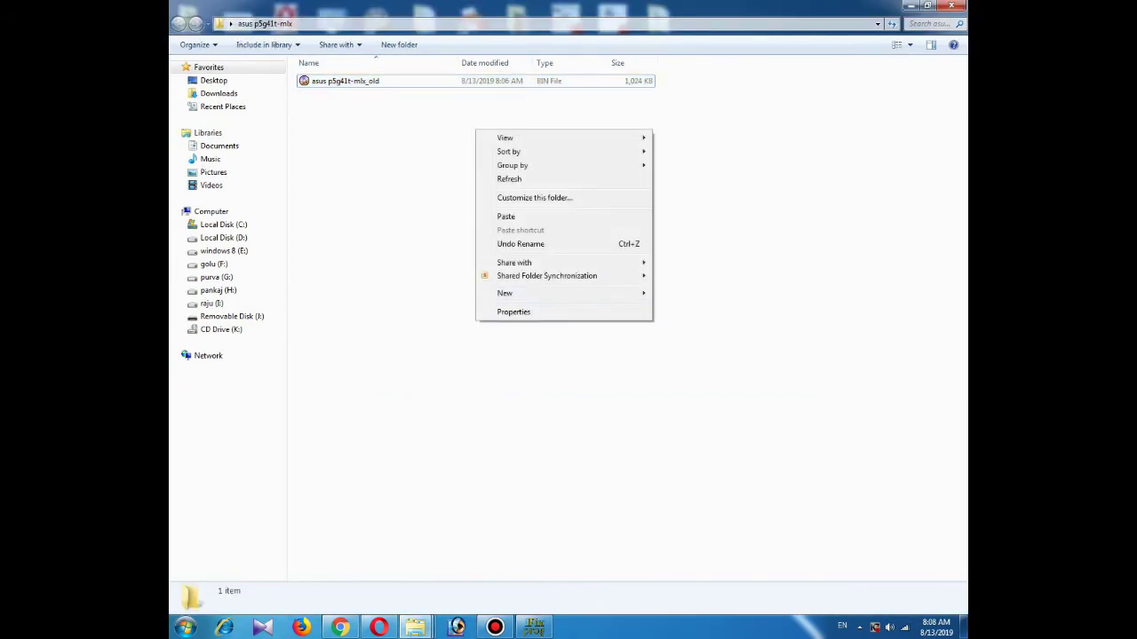
mouse_move(551, 293)
left_click(680, 293)
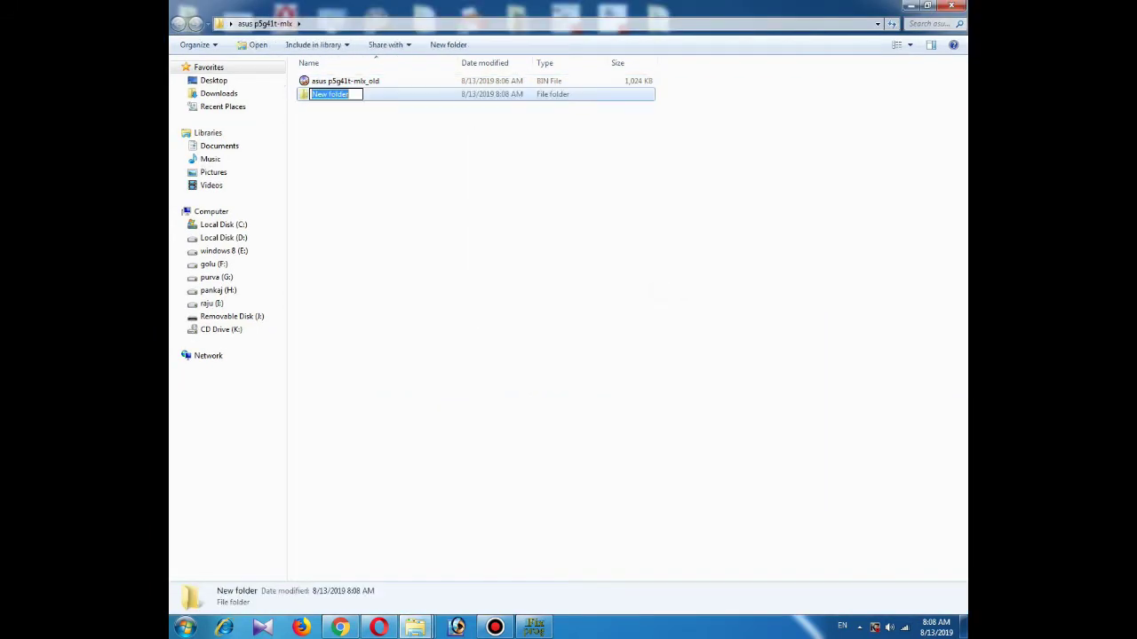
type("by")
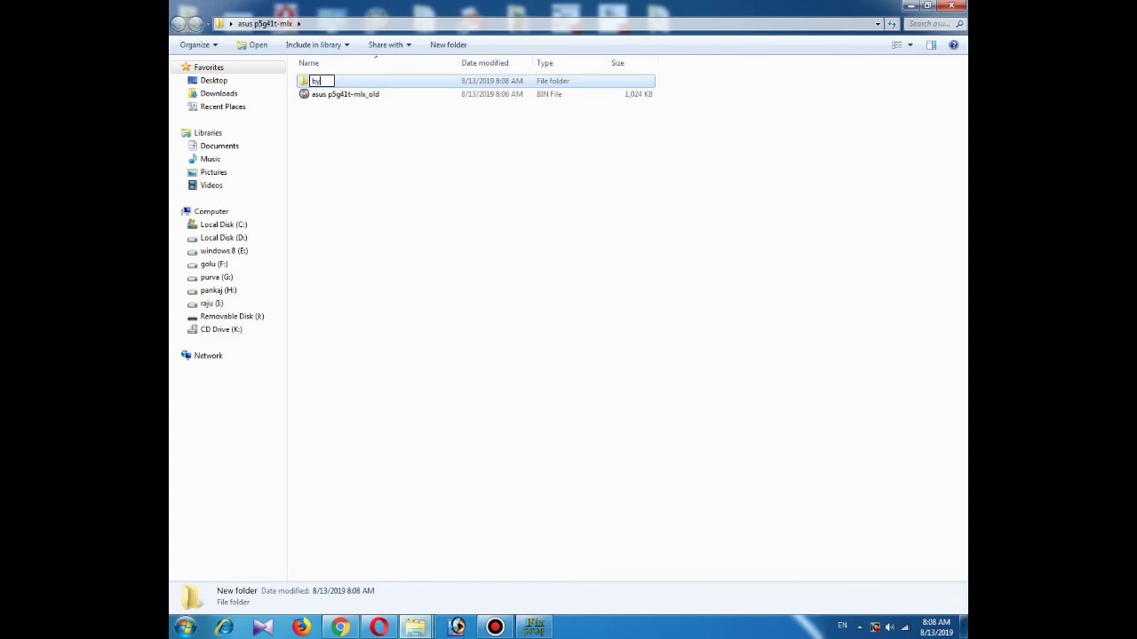
type(" interne")
key("Return")
key("Return")
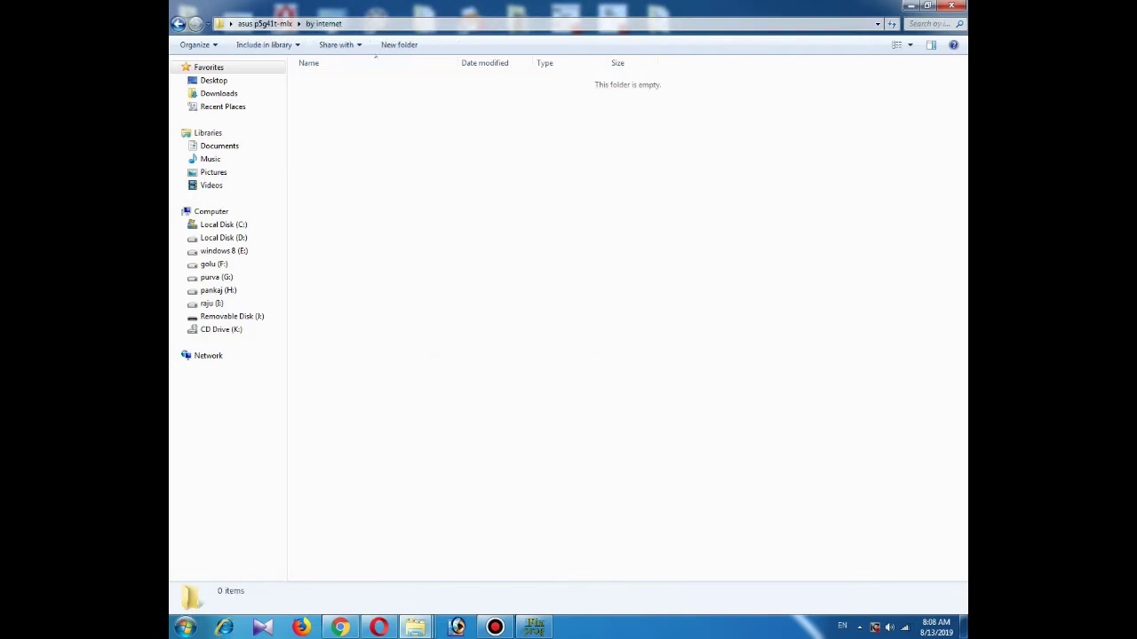
Paste the BIOS zip into the "by internet" folder and extract it to its own P5G41T-M-LX-ASUS-1101 folder, opening that folder
right_click(432, 167)
left_click(462, 253)
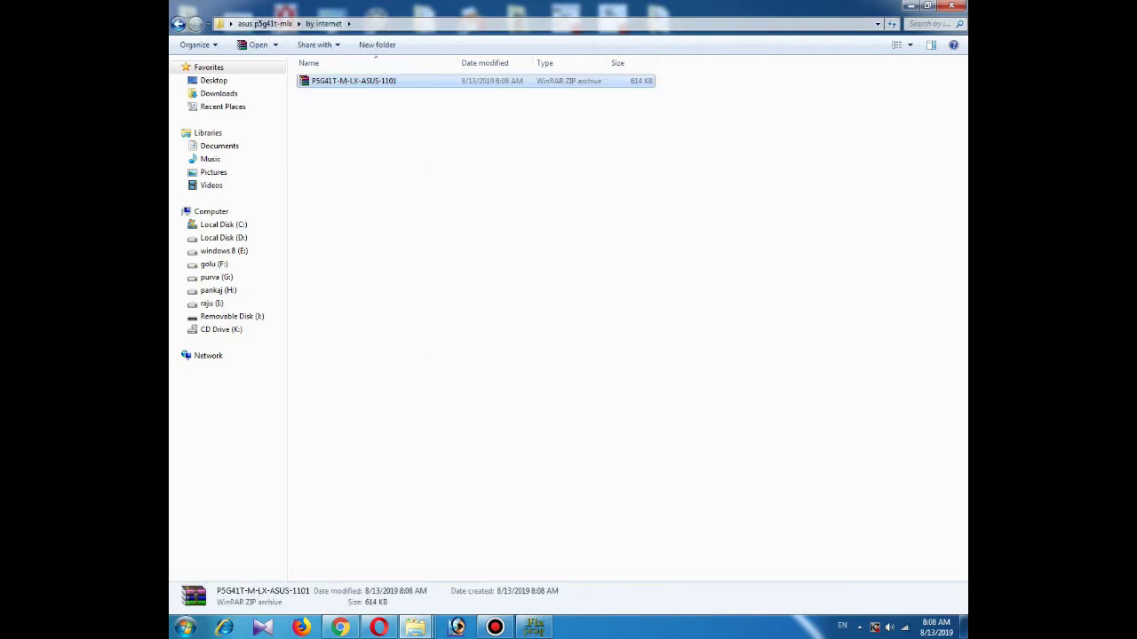
right_click(359, 81)
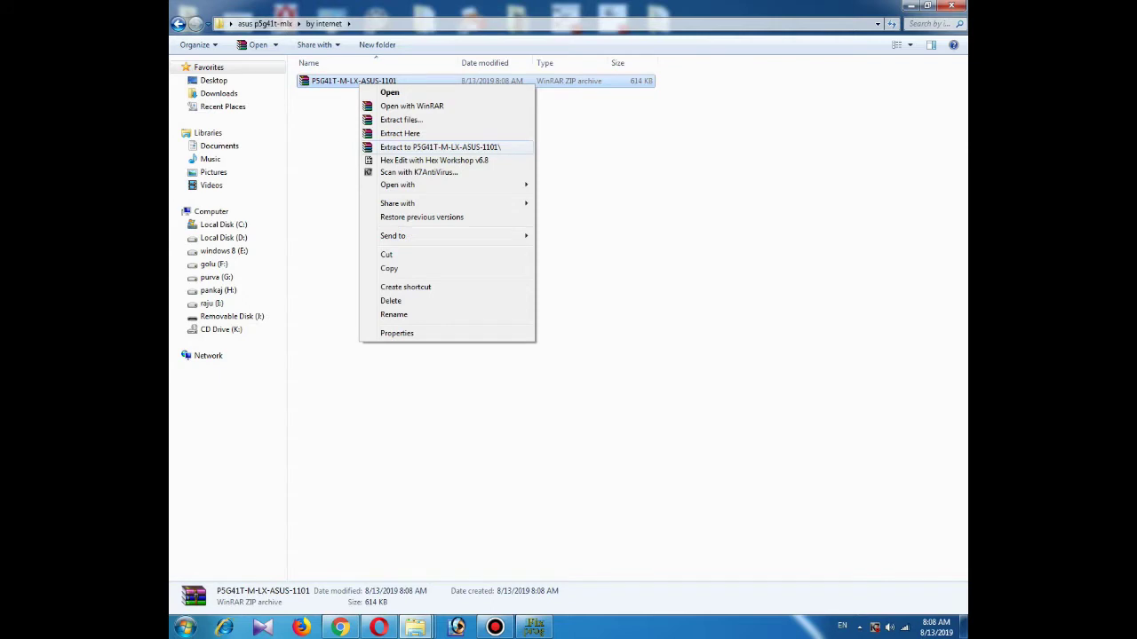
left_click(440, 147)
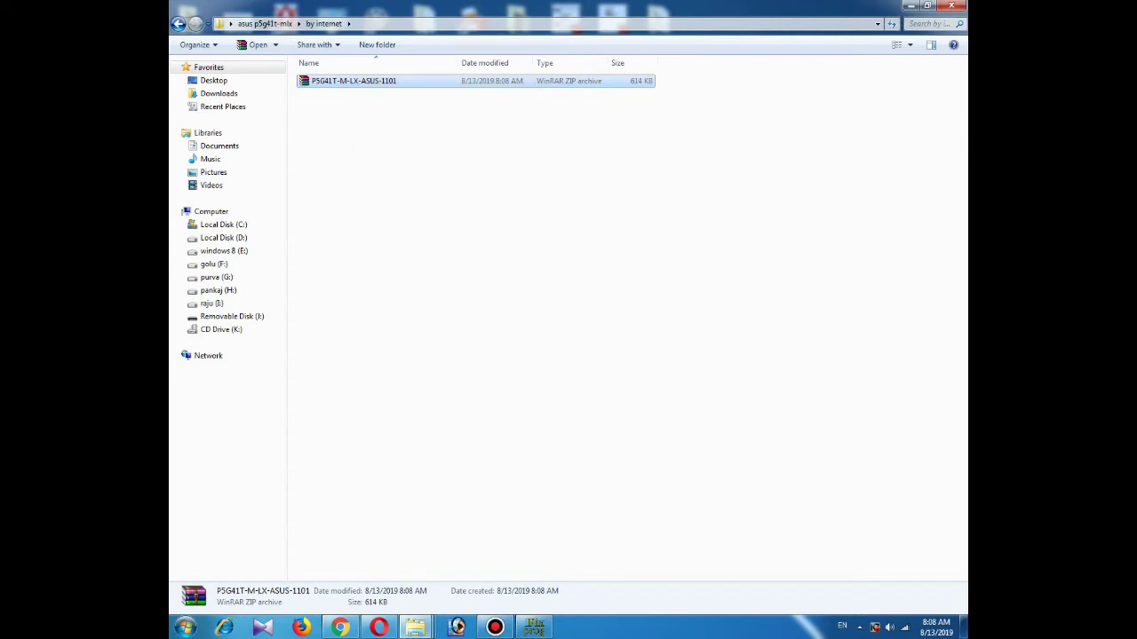
key("Up")
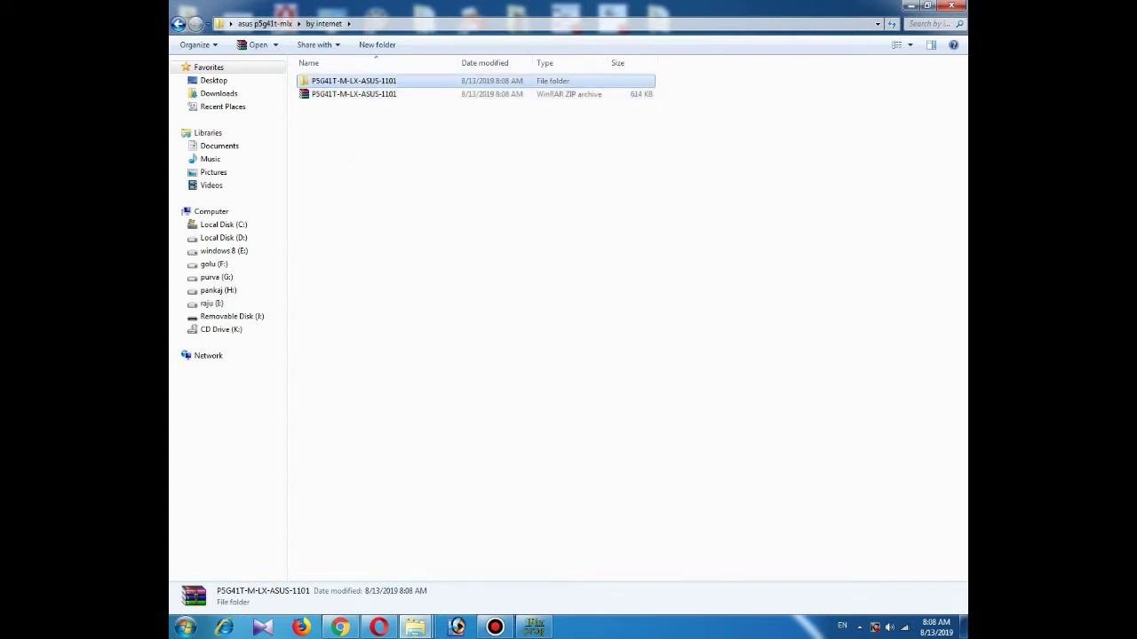
key("Return")
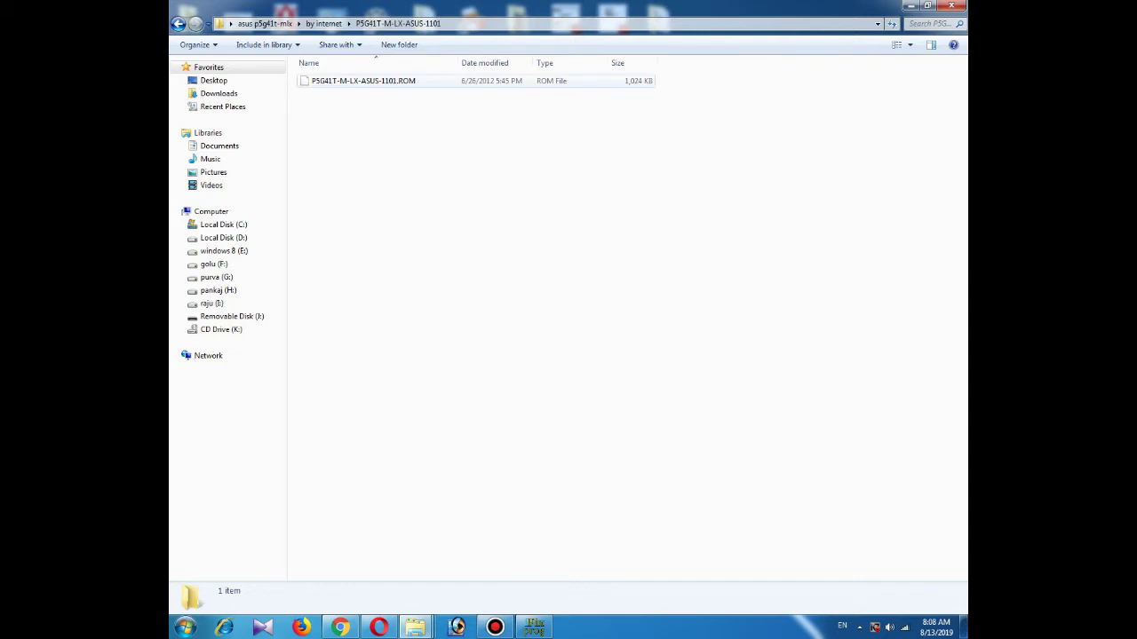
right_click(406, 81)
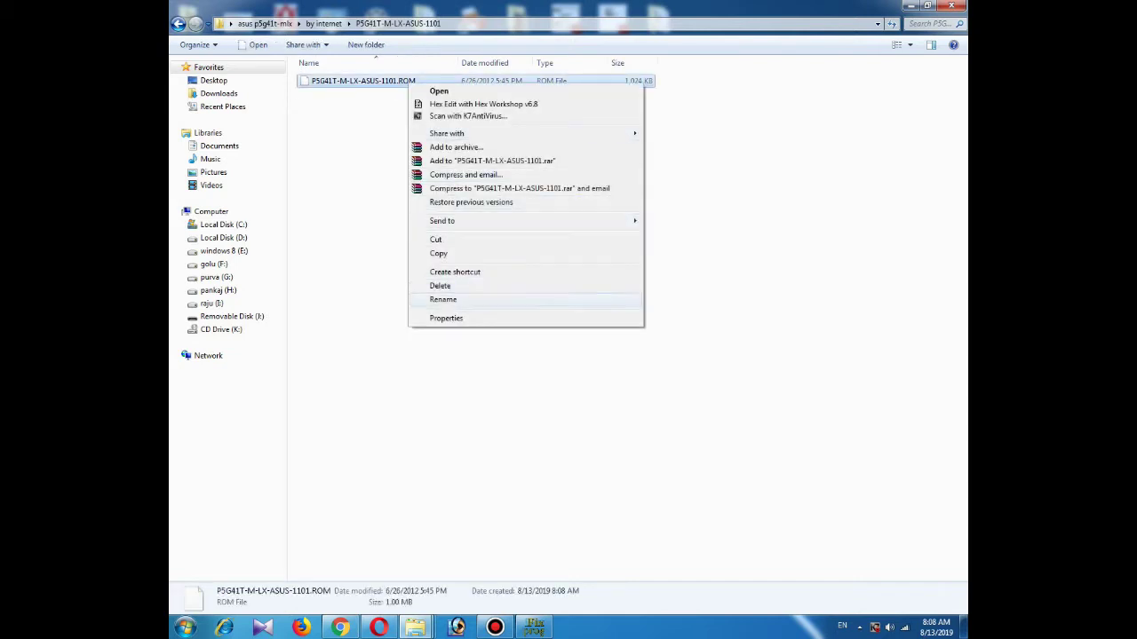
left_click(442, 297)
key("Return")
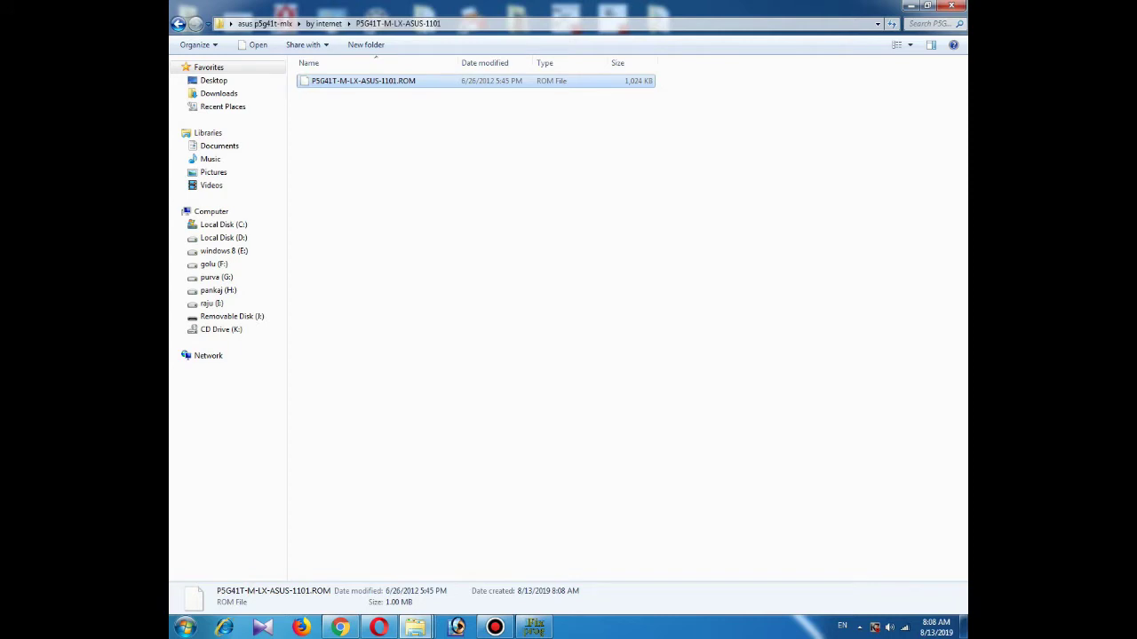
Rename P5G41T-M-LX-ASUS-1101.ROM to P5G41T-M-LX-ASUS-1101.bin and accept the extension change
right_click(418, 80)
left_click(442, 299)
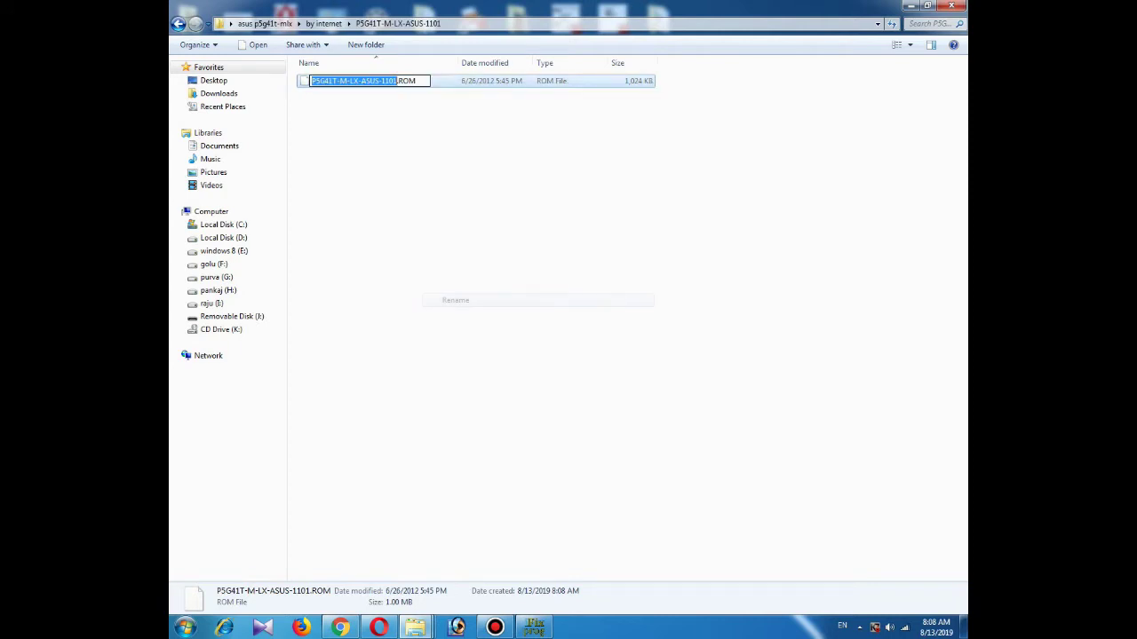
key("End")
key("BackSpace")
key("BackSpace")
key("BackSpace")
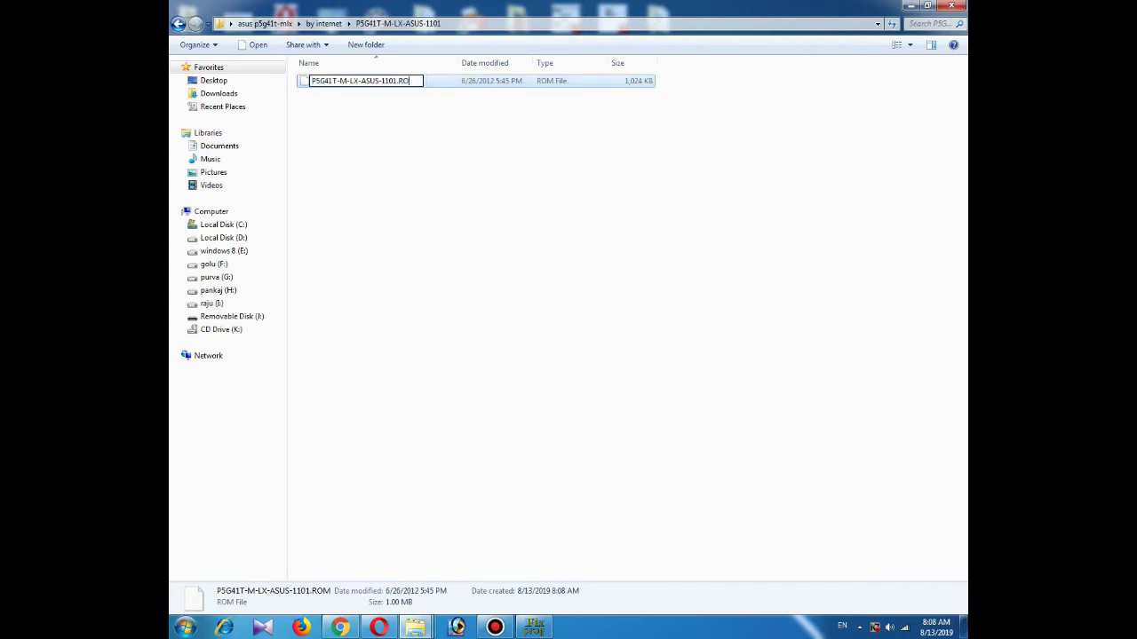
type("bin")
key("Return")
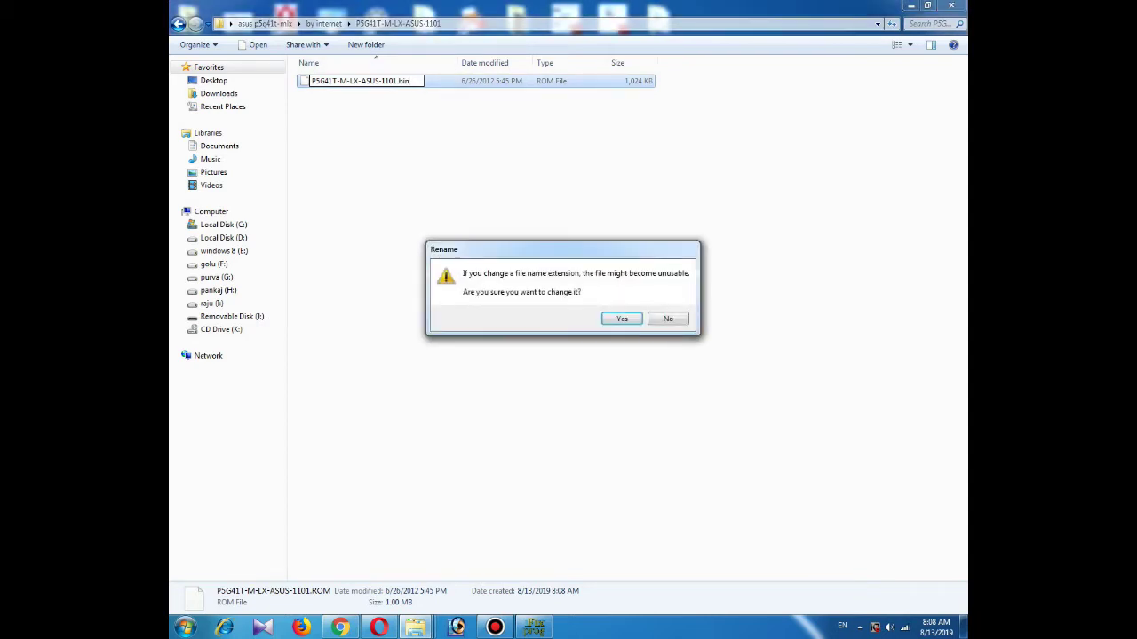
key("Return")
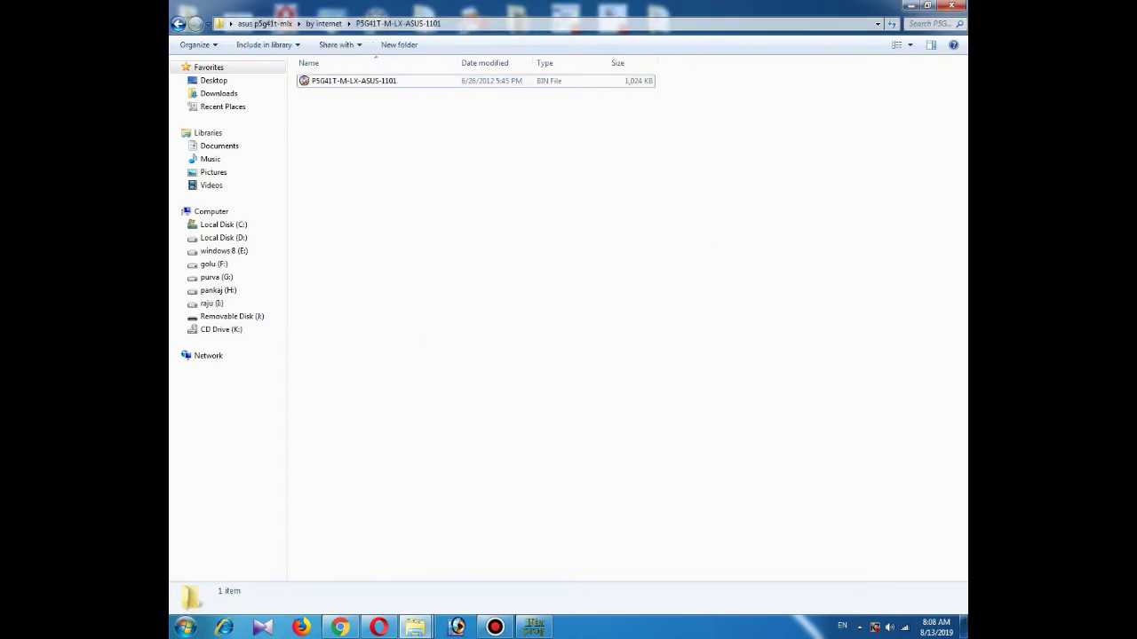
Check the size of the renamed BIOS file in its properties
right_click(490, 84)
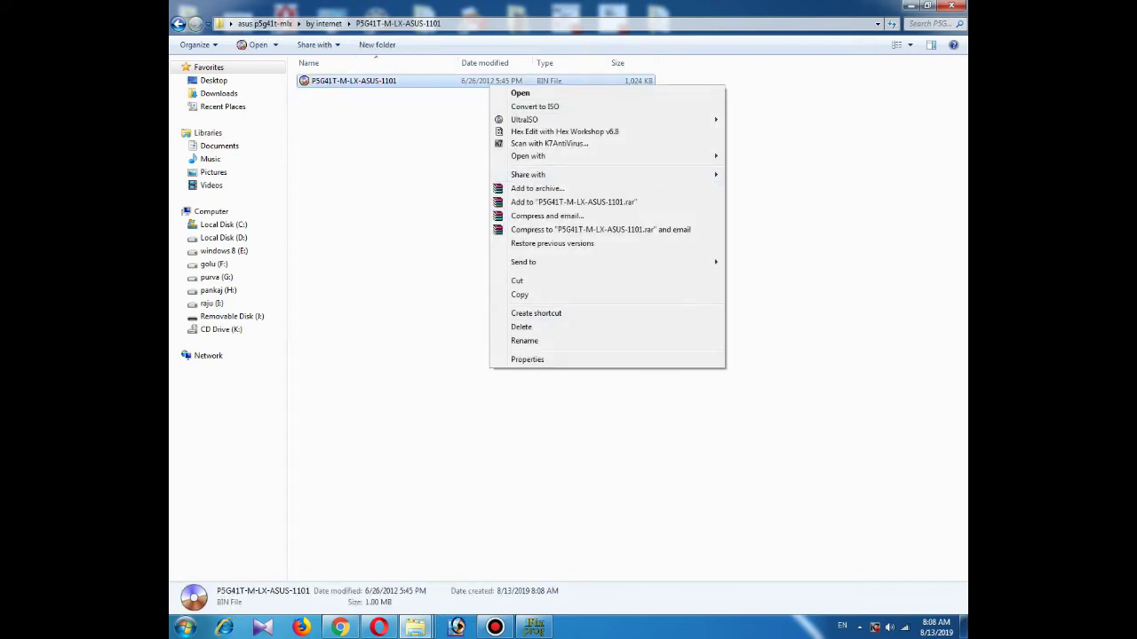
left_click(526, 359)
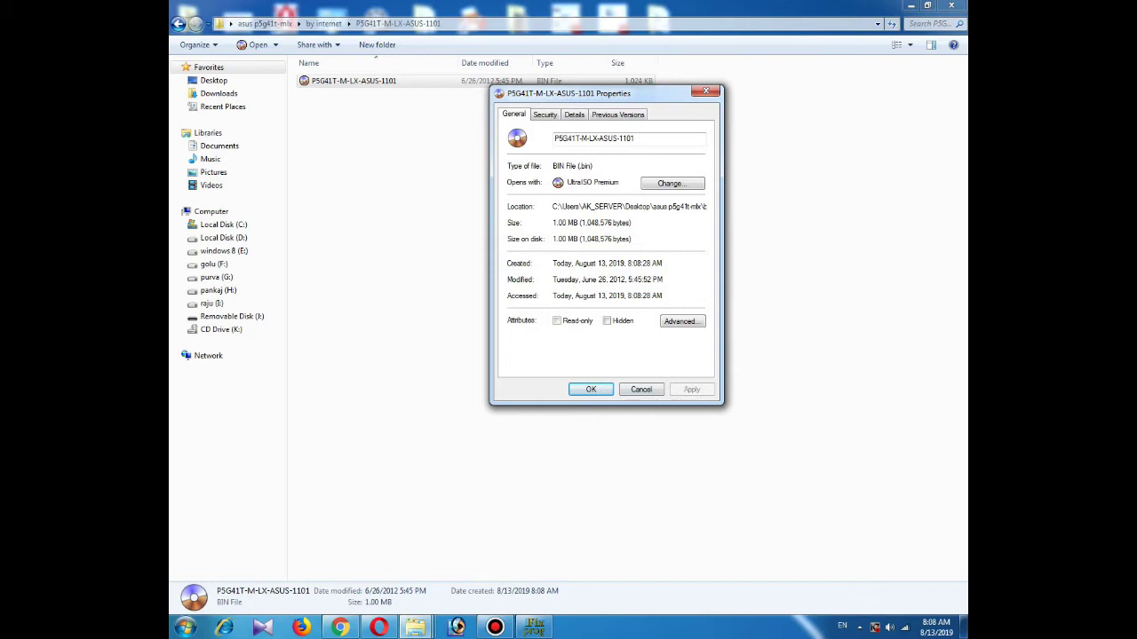
key("Escape")
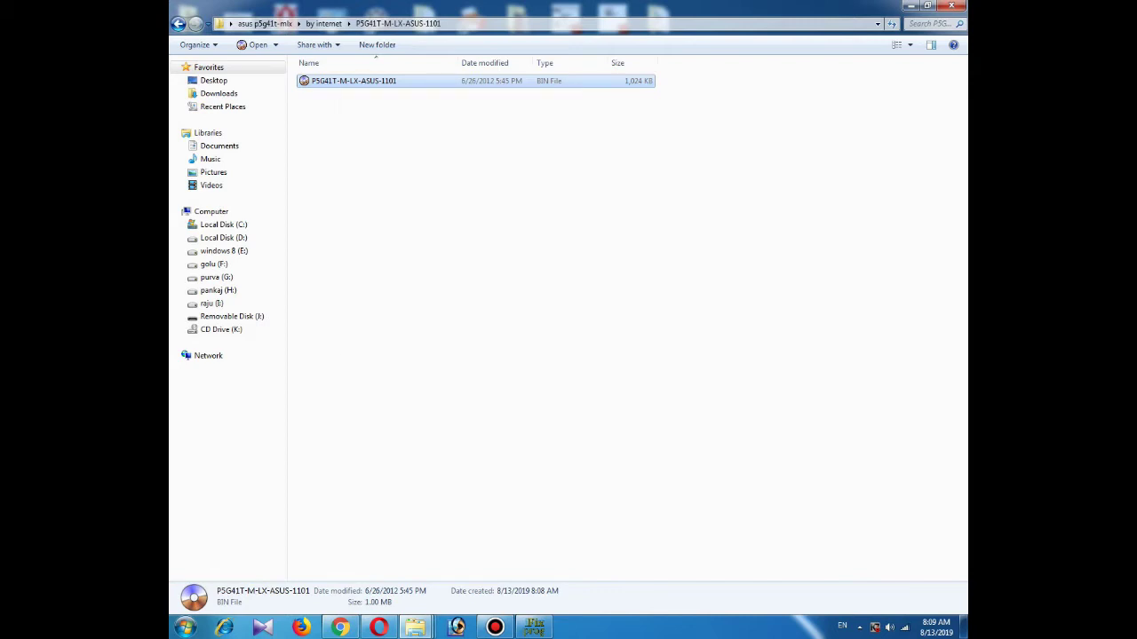
Inspect the contents of the P5G41T-M-LX-ASUS-1101 BIN file in Hex Workshop and close the editor
right_click(342, 86)
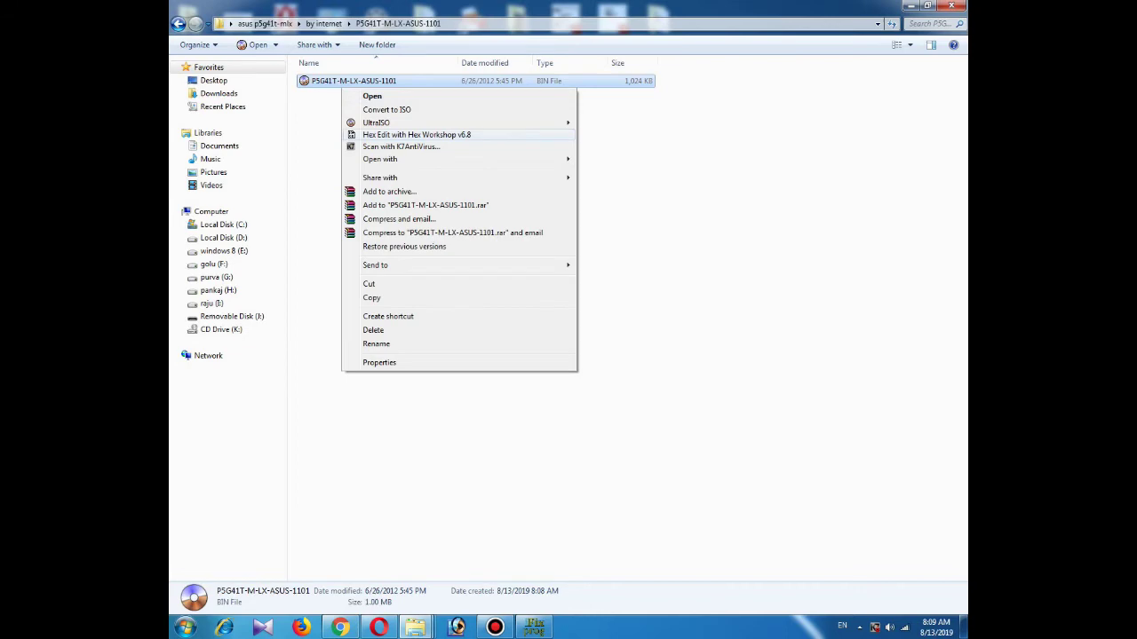
left_click(417, 134)
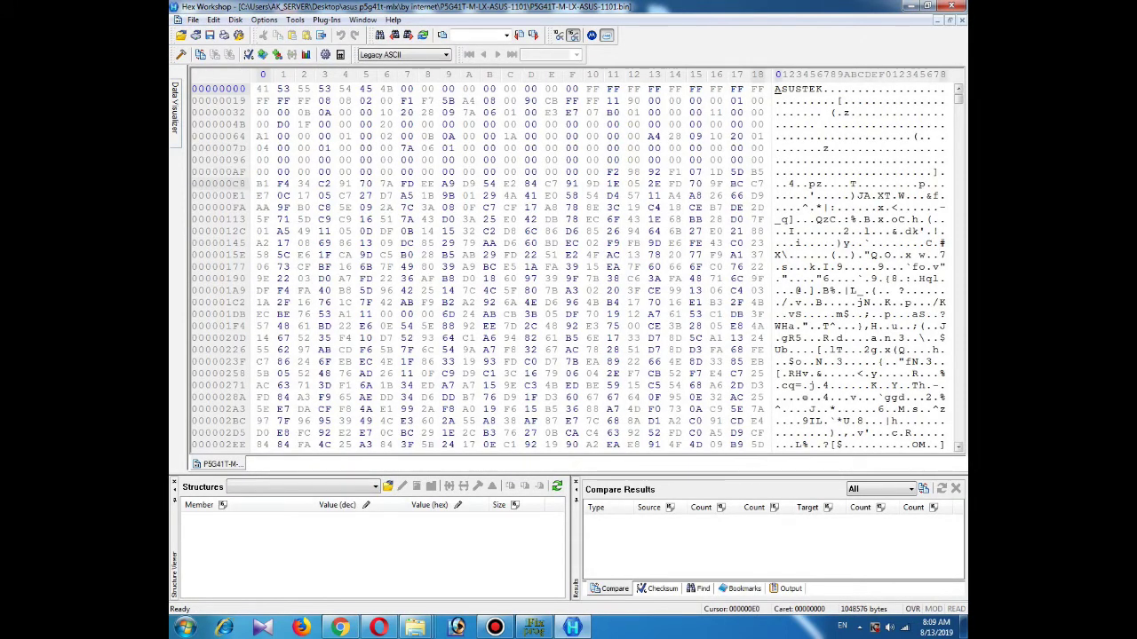
mouse_move(957, 98)
left_mouse_down()
mouse_move(958, 427)
mouse_move(957, 98)
left_mouse_up()
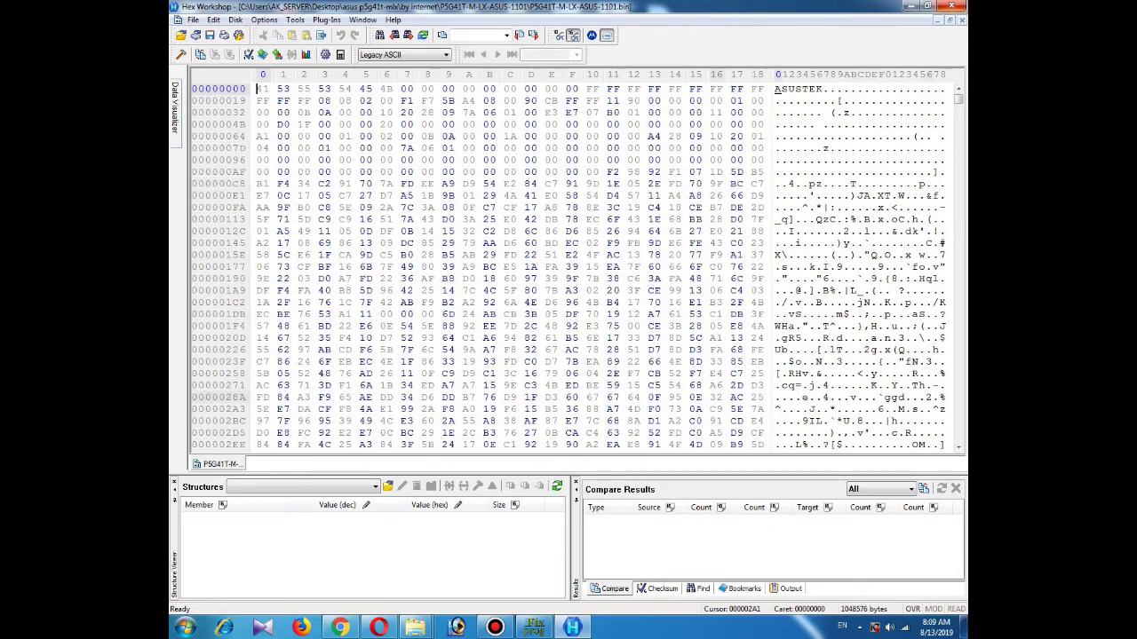
left_click(950, 6)
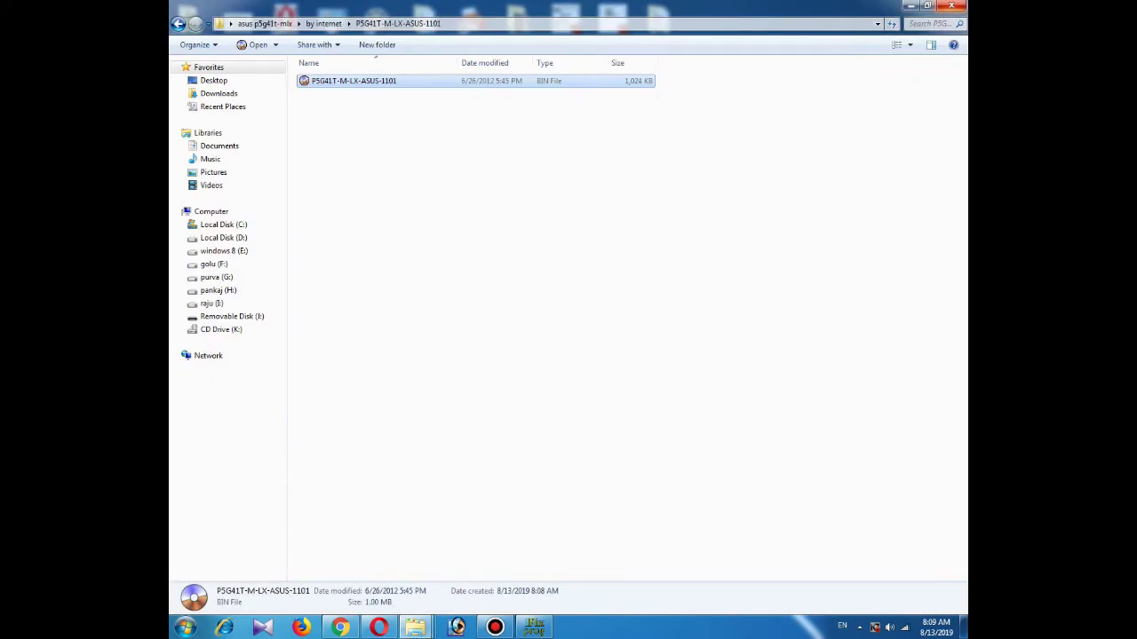
Close the folder window, switch to the RT809F programmer and run Smart Identify on the BIOS chip
left_click(951, 6)
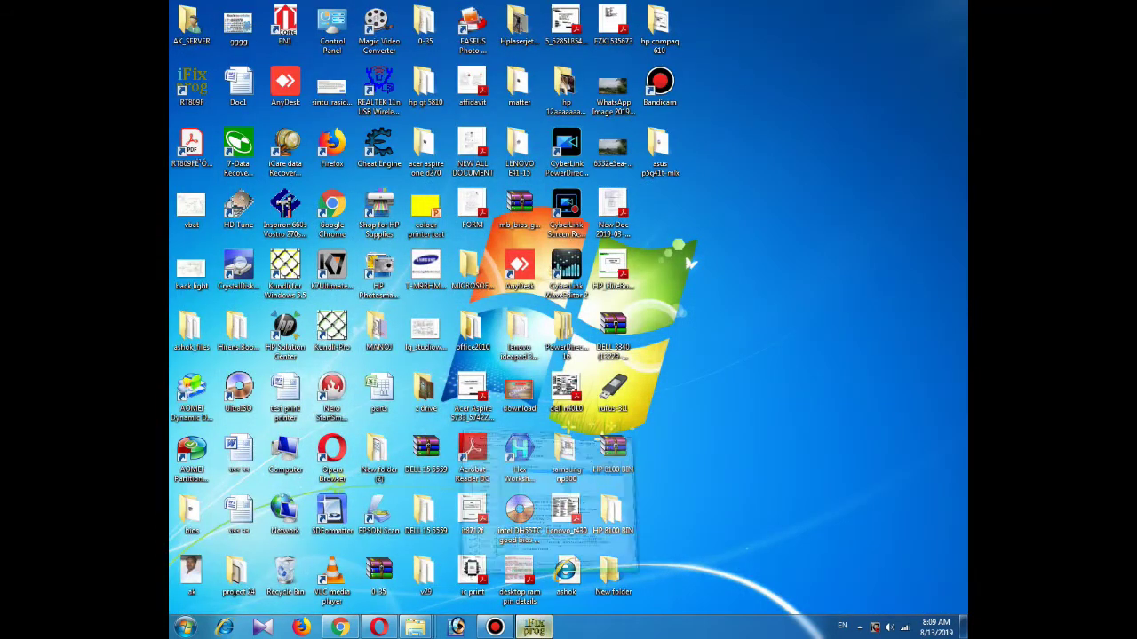
left_click(533, 627)
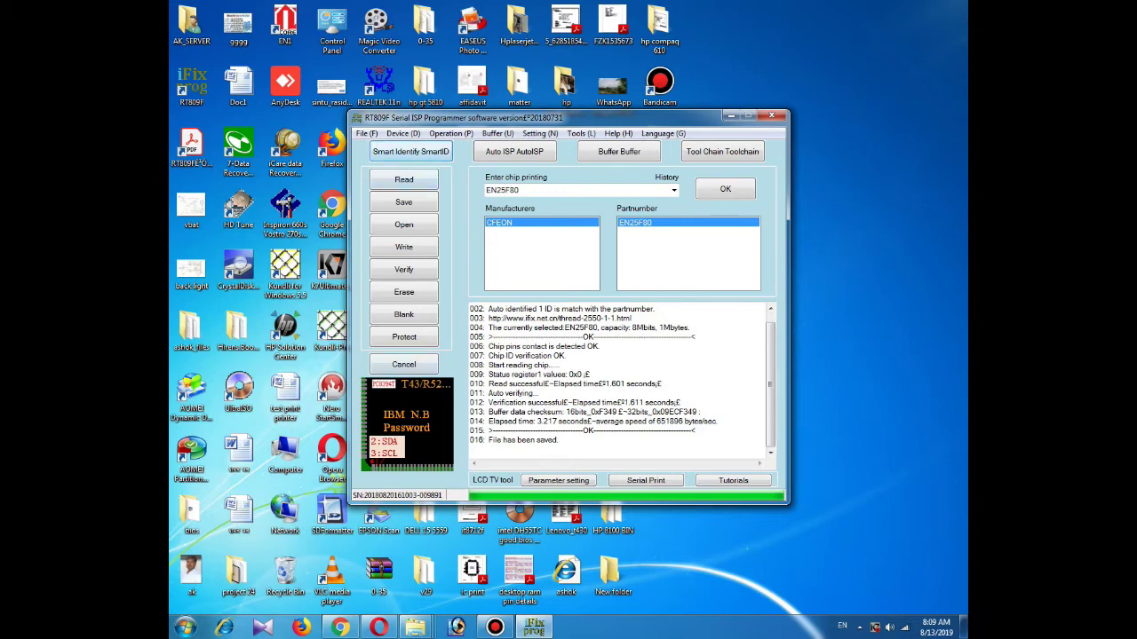
left_click(410, 151)
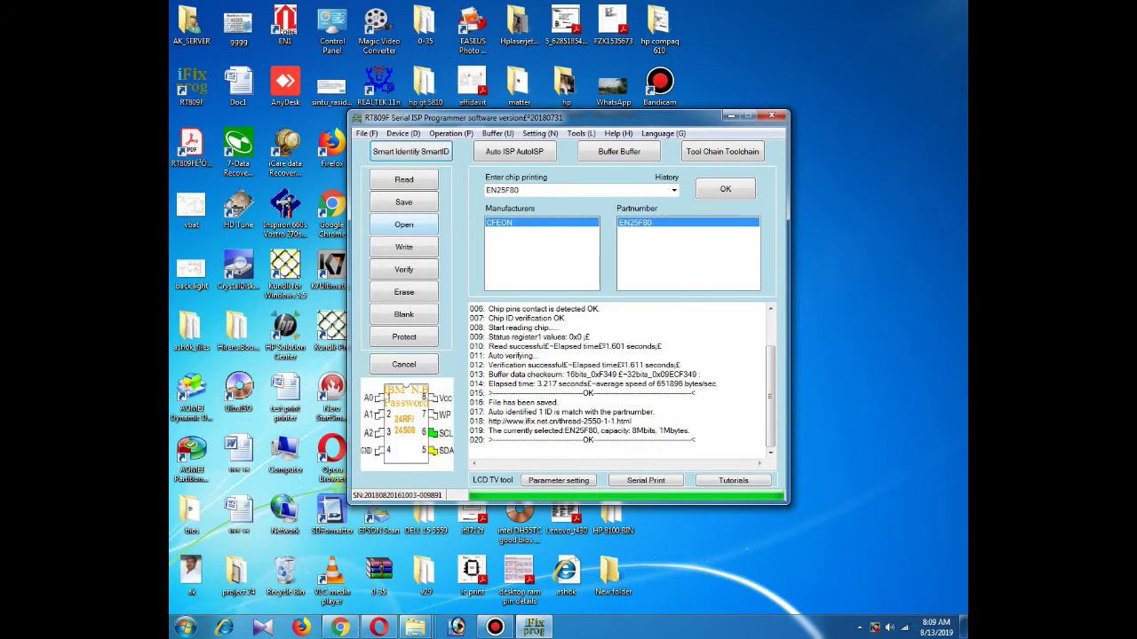
Load the P5G41T-M-LX-ASUS-1101 BIN file from Desktop > asus p5g41t-mlx > by internet > P5G41T-M-LX-ASUS-1101 into the programmer
left_click(403, 225)
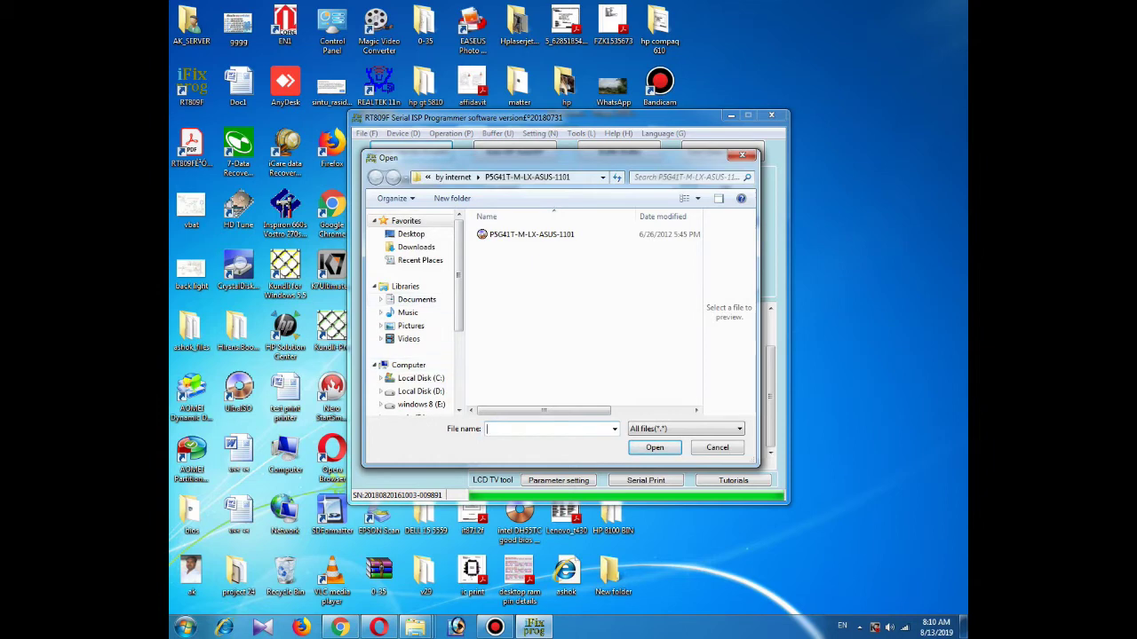
left_click(410, 234)
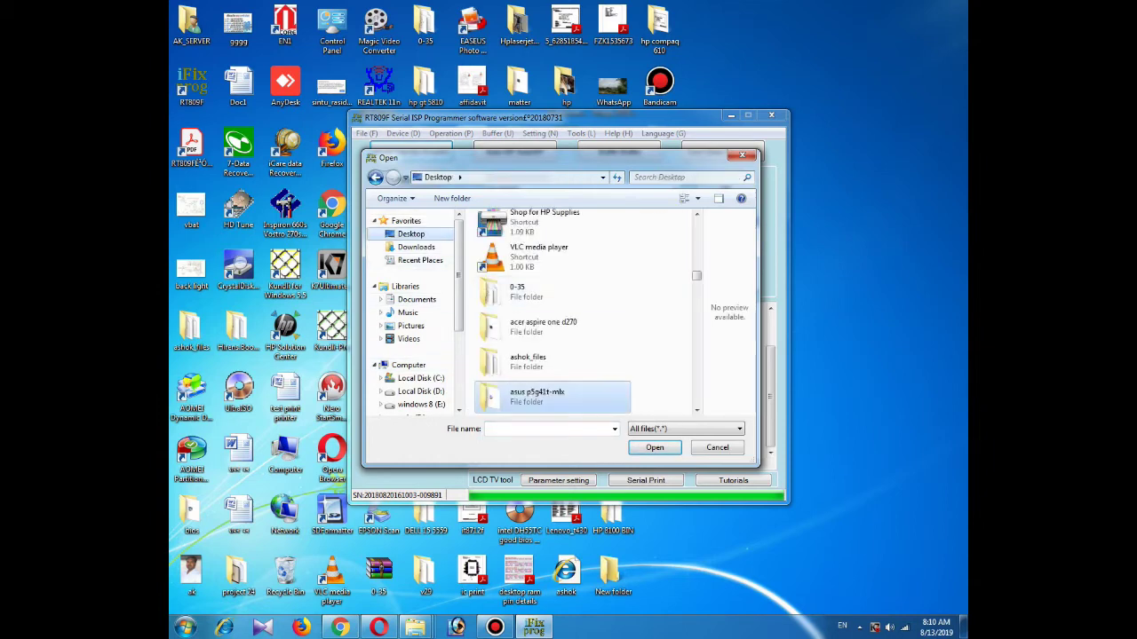
double_click(537, 396)
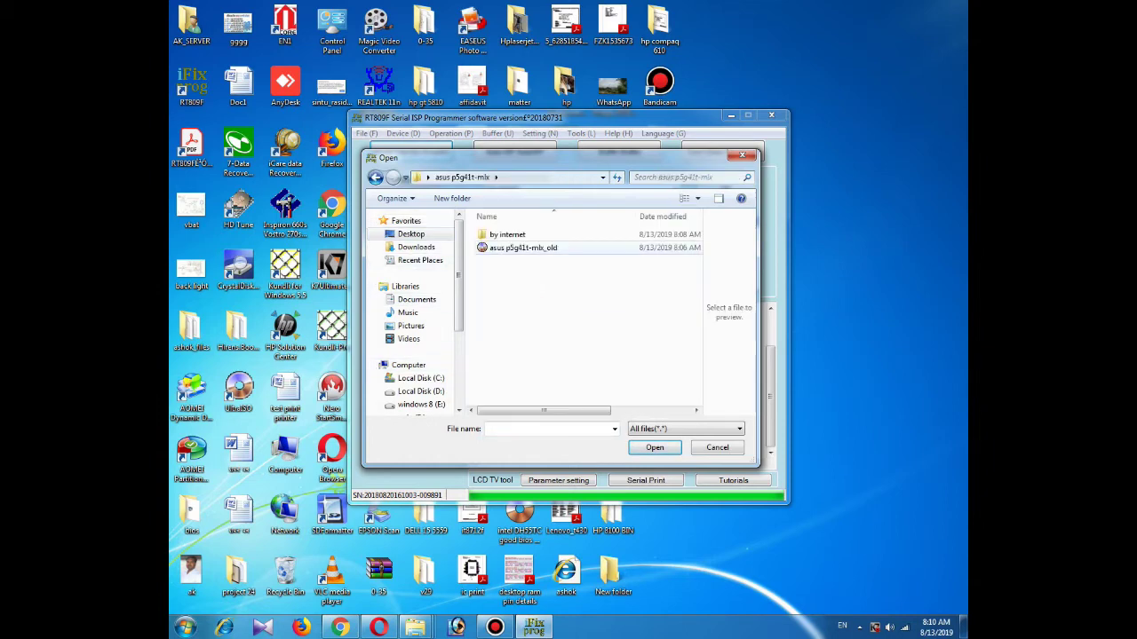
double_click(519, 233)
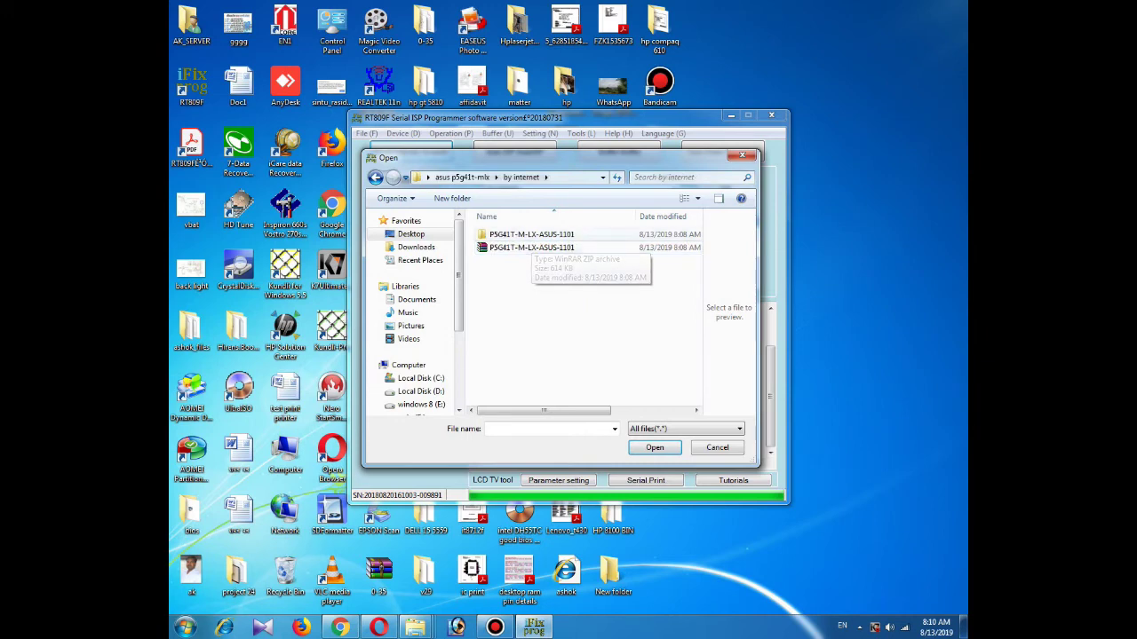
double_click(531, 235)
left_click(531, 234)
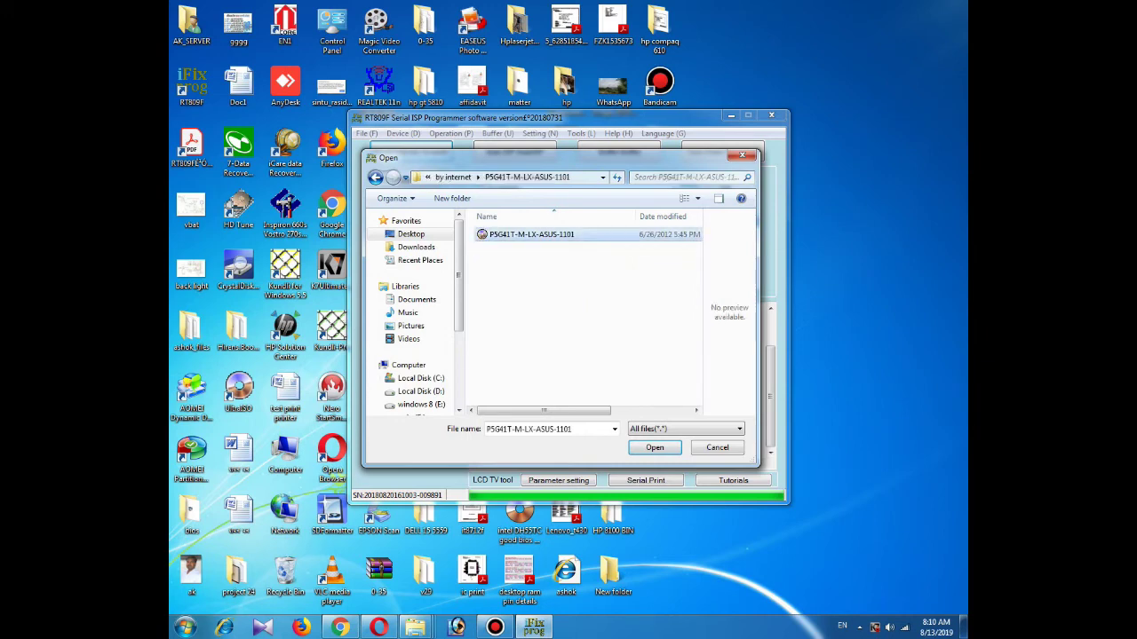
key("Return")
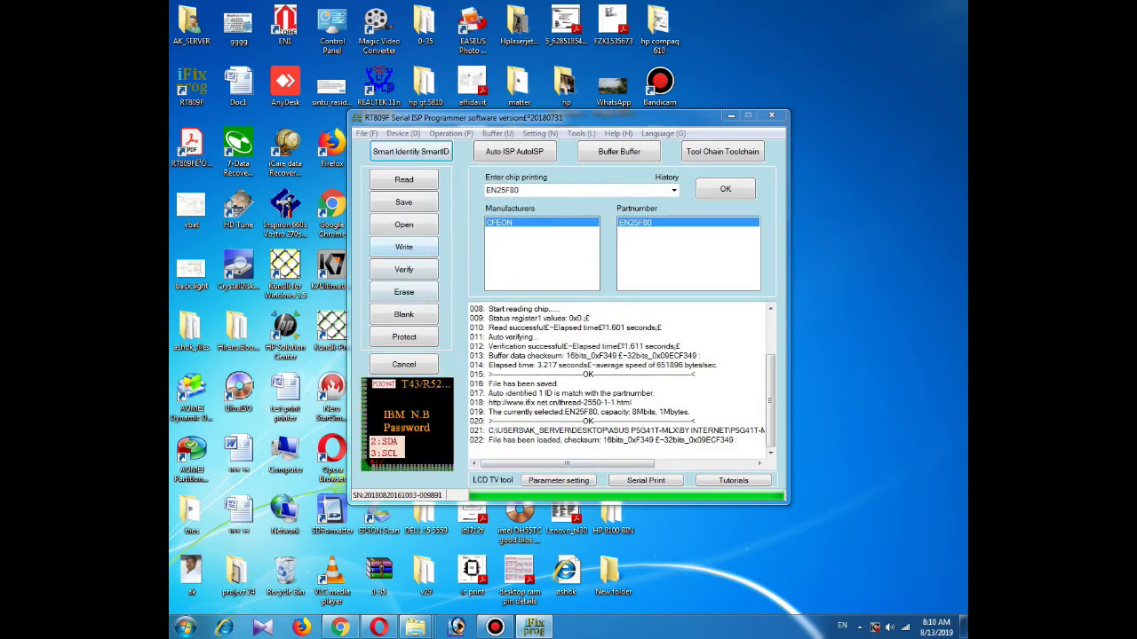
Write the loaded BIOS file to the CFEON EN25F80 chip
left_click(403, 247)
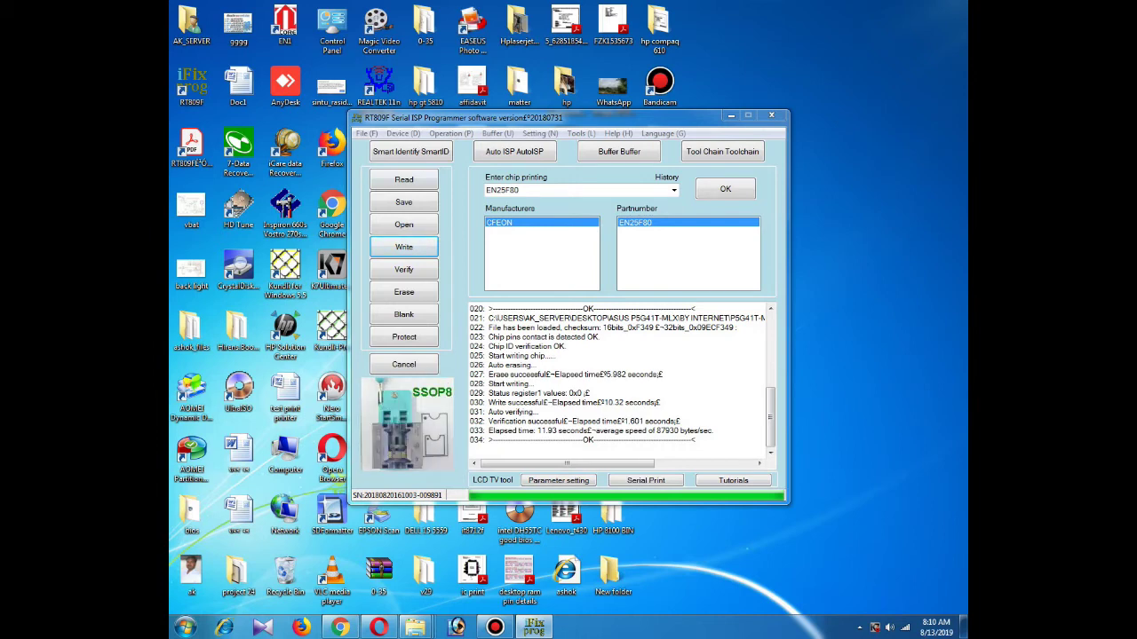
key("Return")
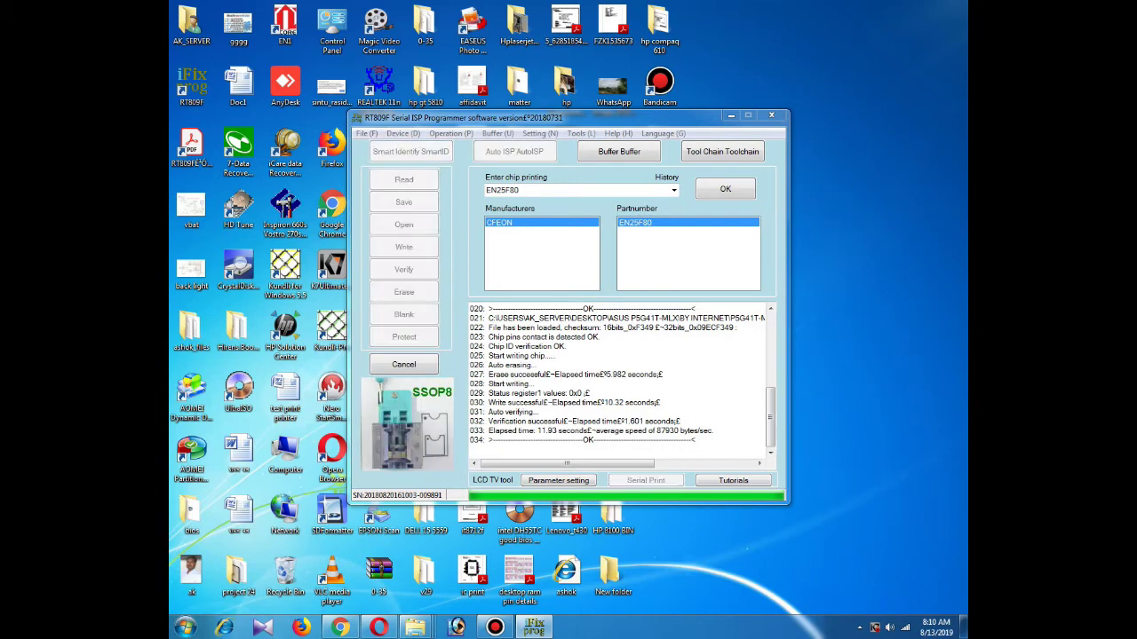